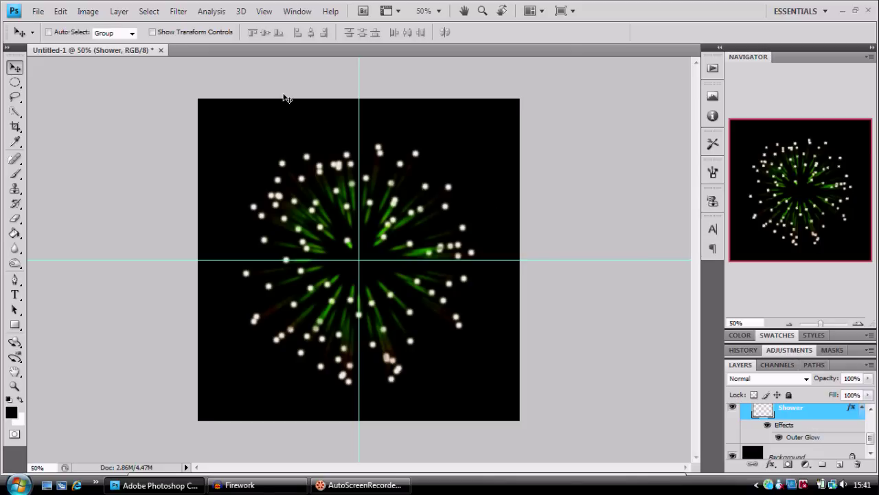
Step: Create a new document 1000 pixels wide and 1000 pixels high
click(36, 12)
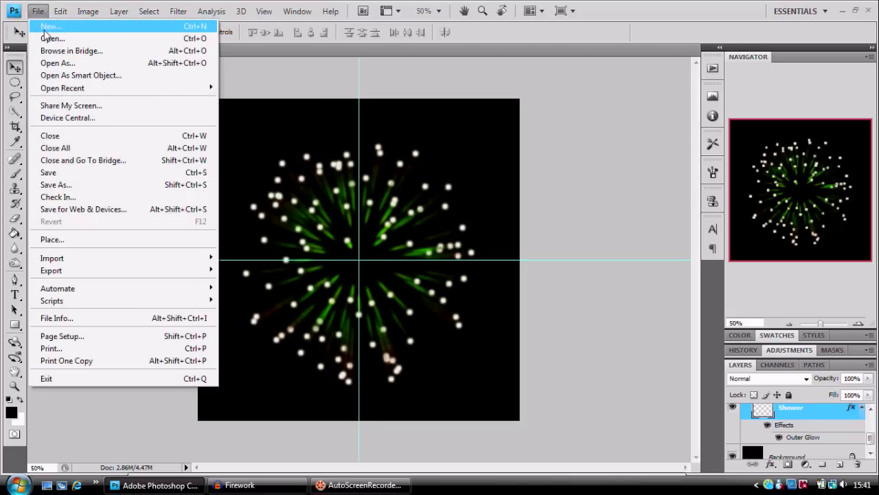
click(44, 29)
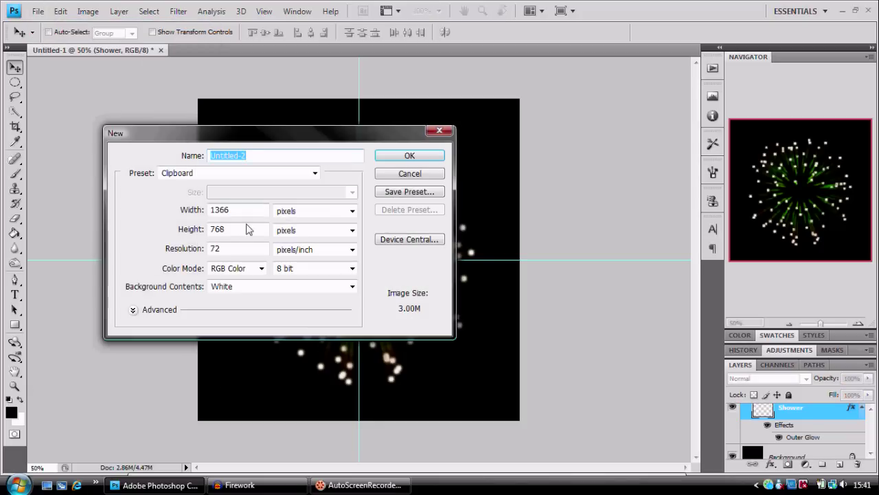
drag(229, 209, 206, 208)
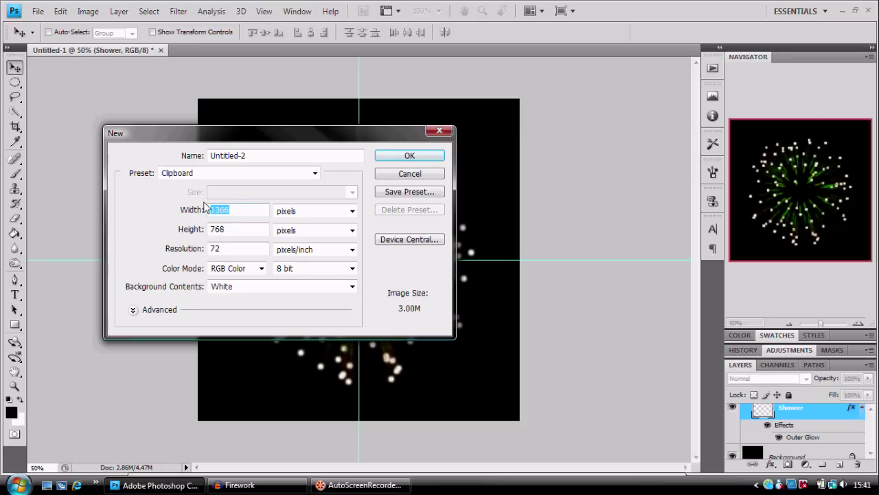
text(1000)
key(Tab)
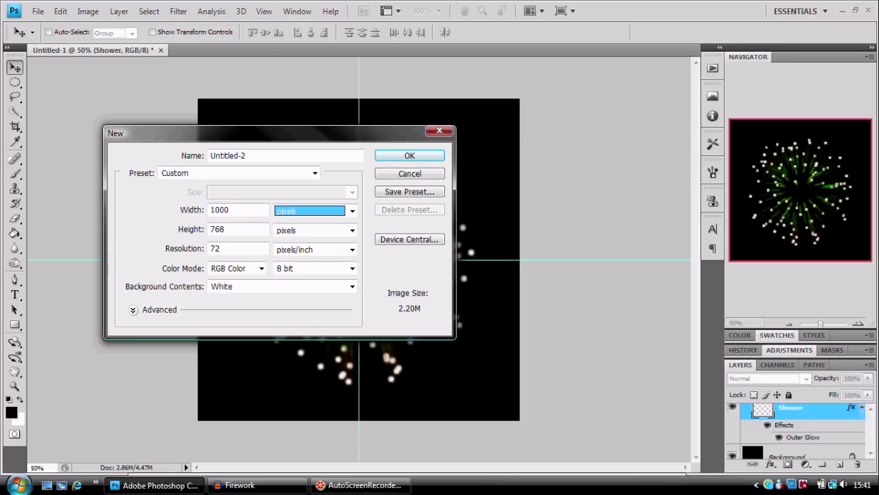
key(Tab)
text(1000)
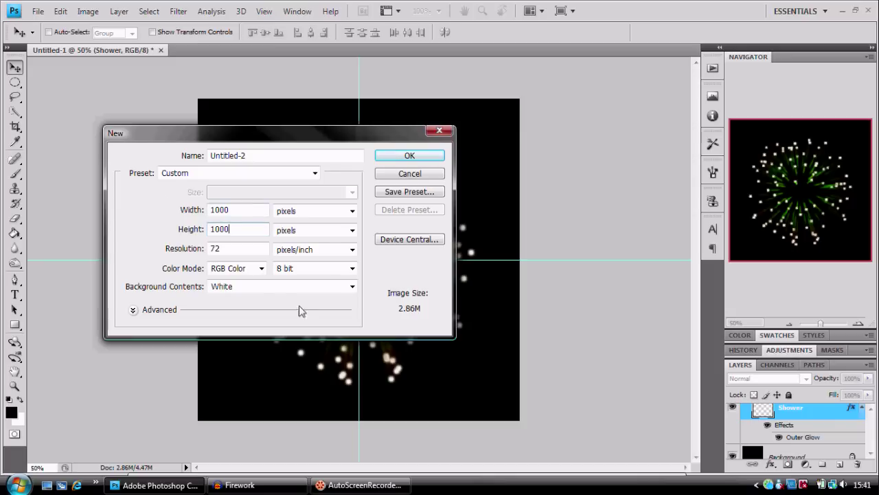
click(419, 155)
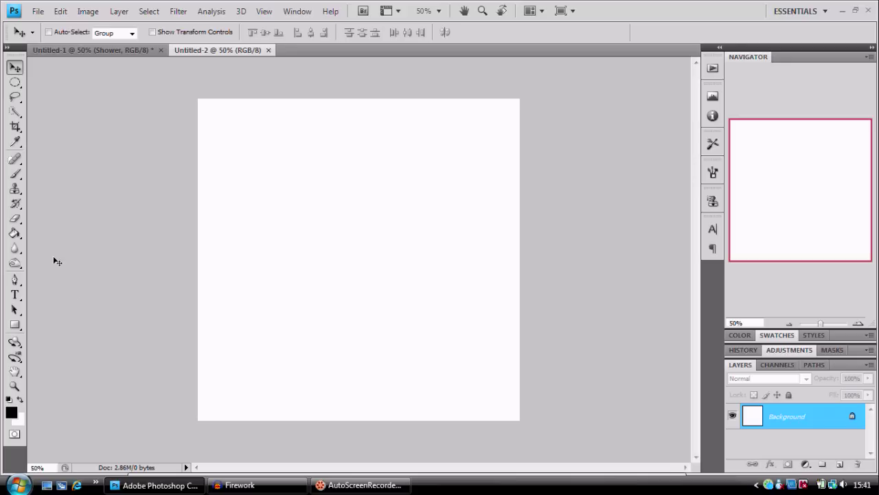
Step: Fill the white canvas black with the Paint Bucket
click(18, 233)
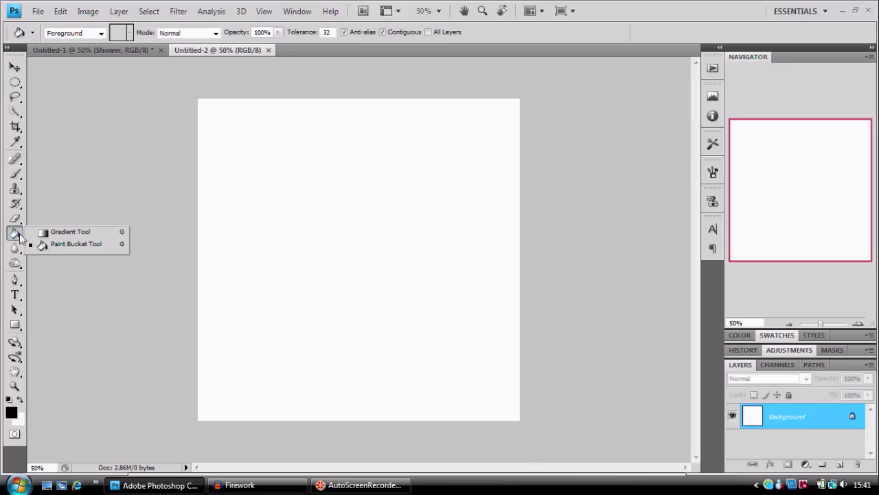
click(58, 244)
click(332, 249)
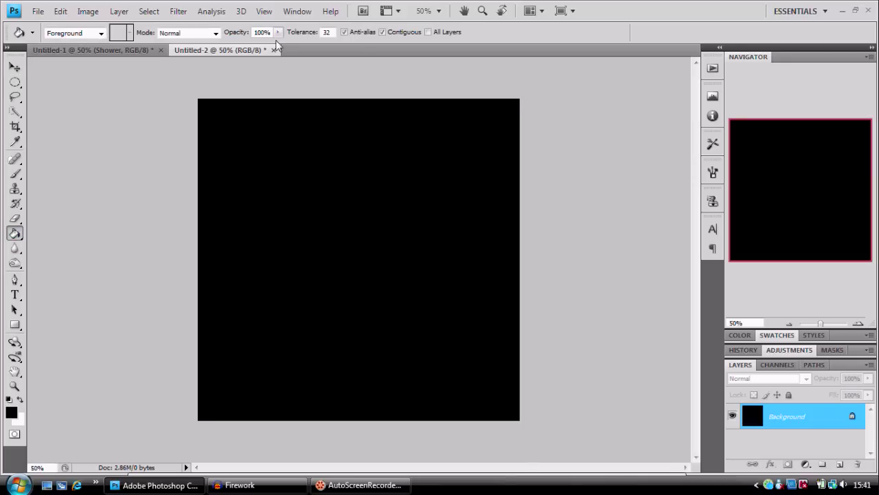
Step: Add a vertical guide and move it to the canvas centre
click(265, 11)
click(325, 293)
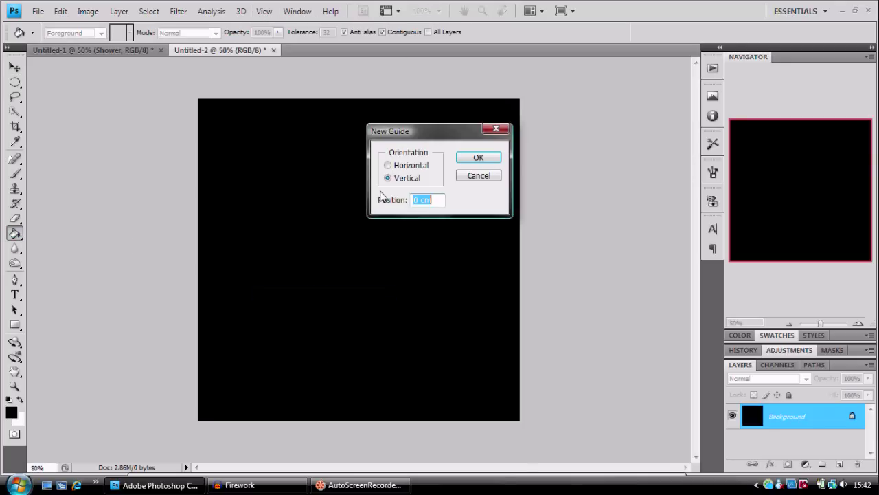
click(483, 158)
click(14, 66)
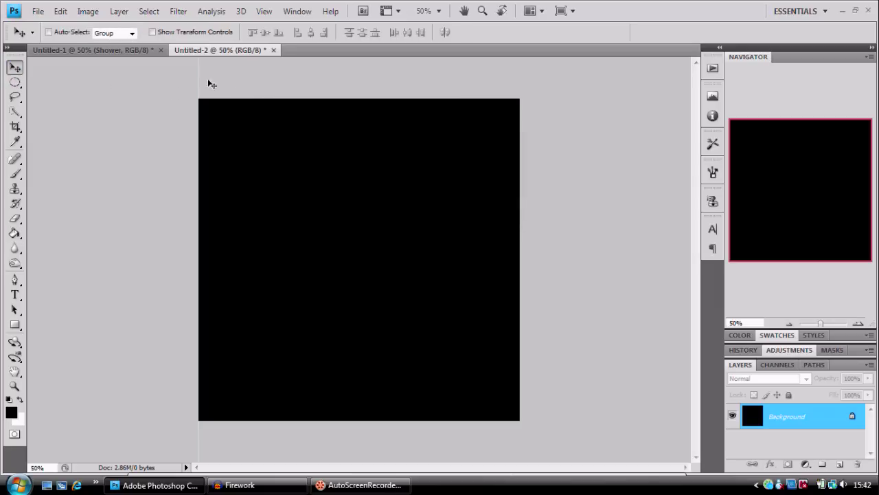
drag(197, 83, 356, 236)
Step: Add a horizontal guide and move it to the canvas centre
click(261, 11)
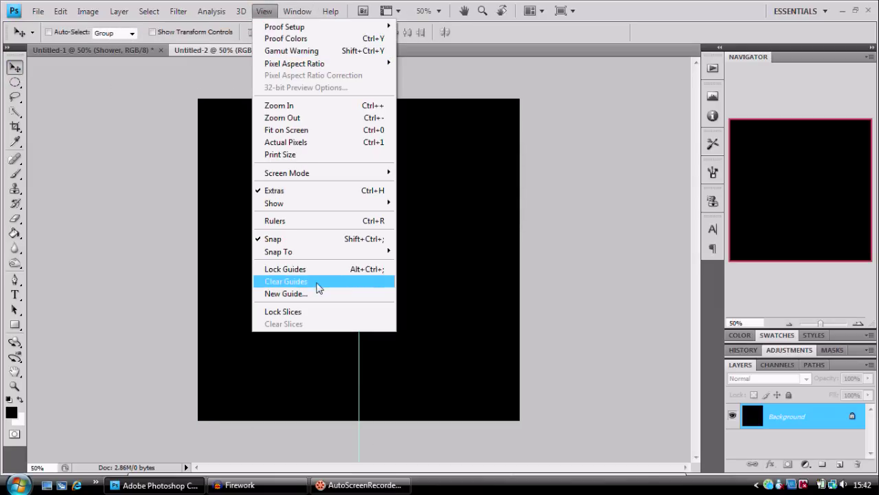
click(310, 296)
click(392, 165)
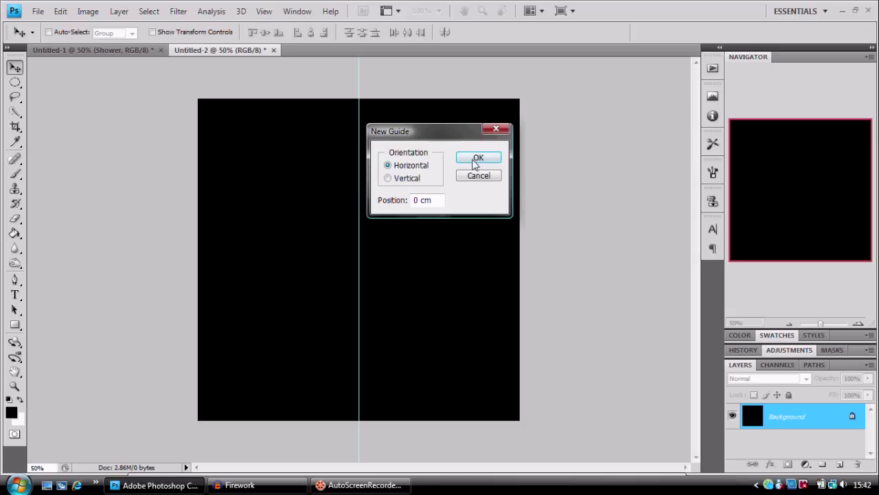
click(478, 157)
drag(332, 99, 364, 259)
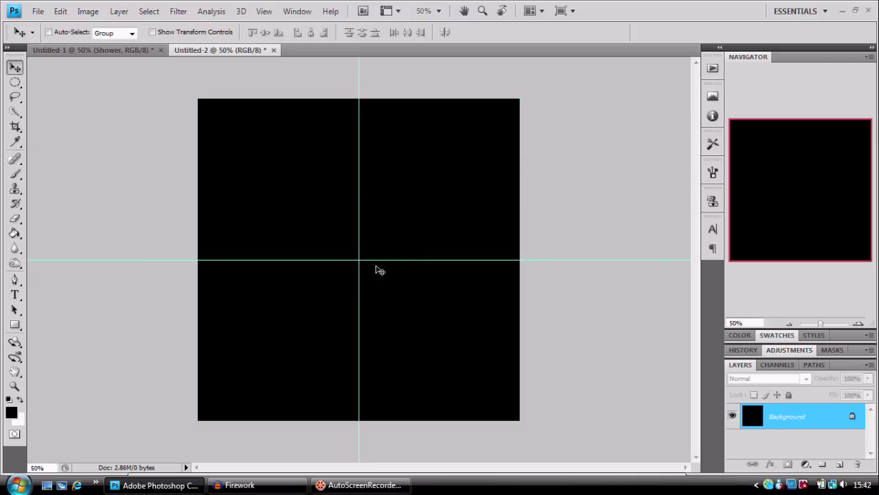
Step: Draw a large Elliptical Marquee circle centred on the guide crossing
click(15, 70)
click(14, 82)
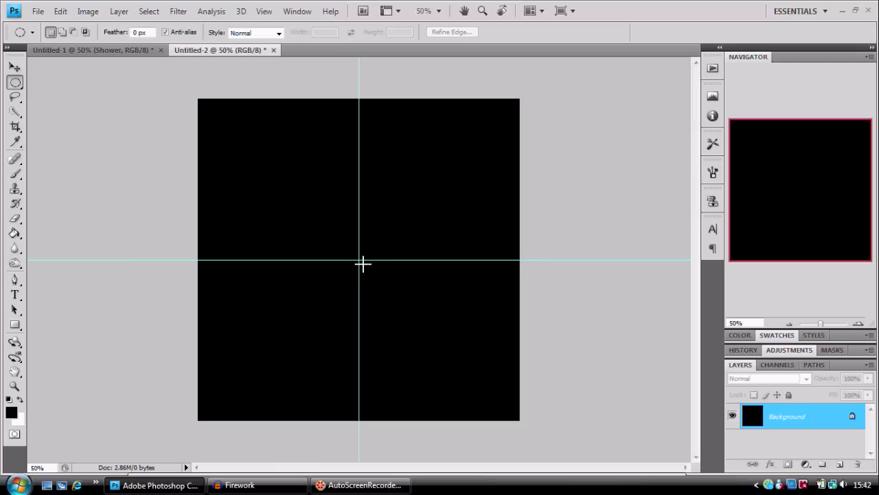
drag(363, 263, 500, 401)
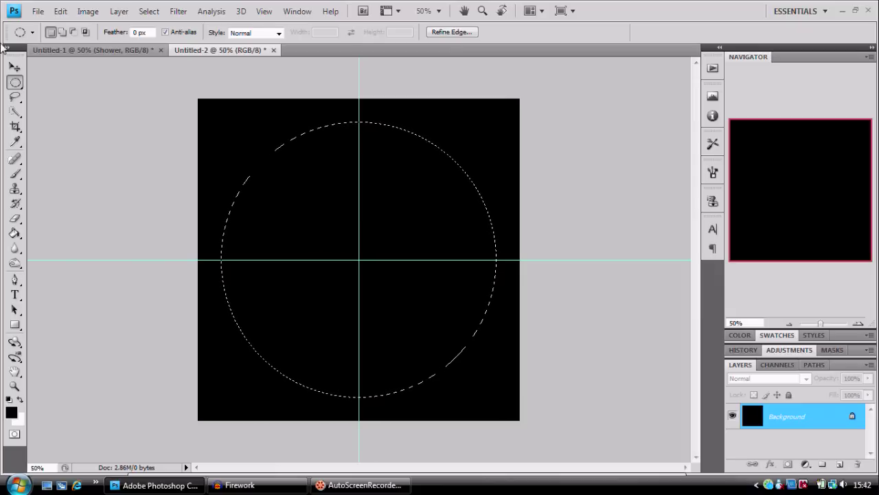
Step: Switch to the Brush with white colour and Scattering Count Jitter 96%
click(15, 174)
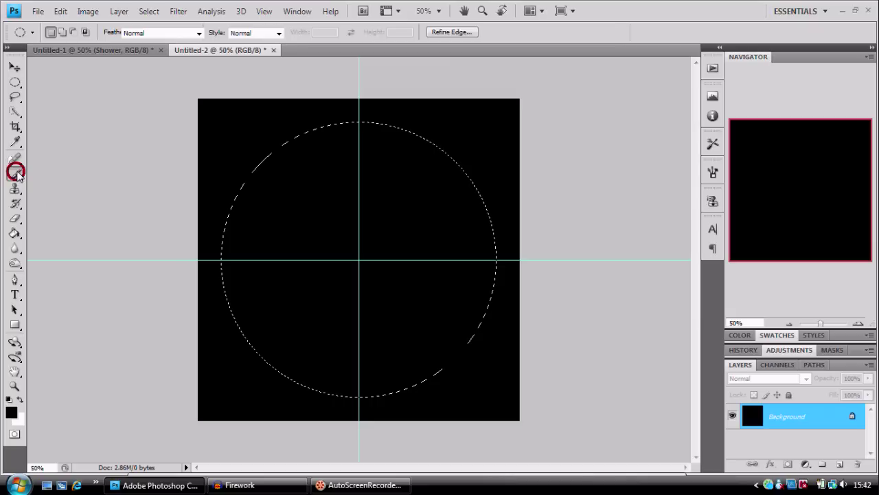
click(21, 399)
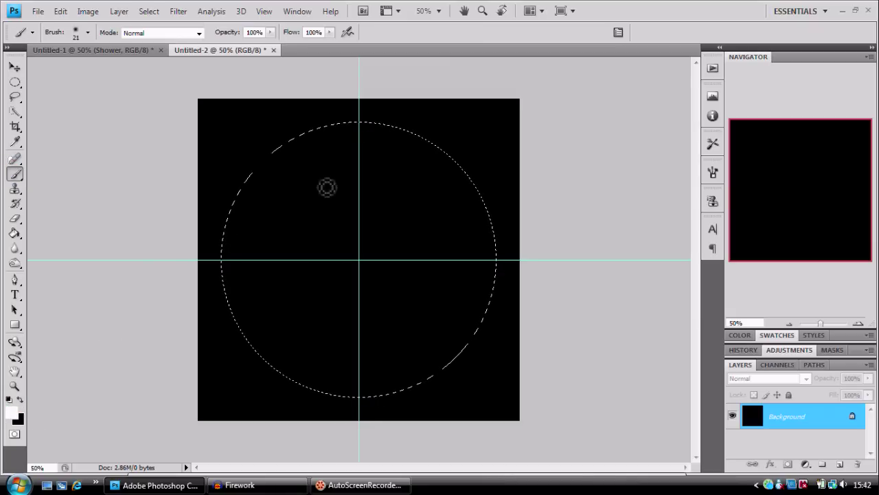
click(712, 171)
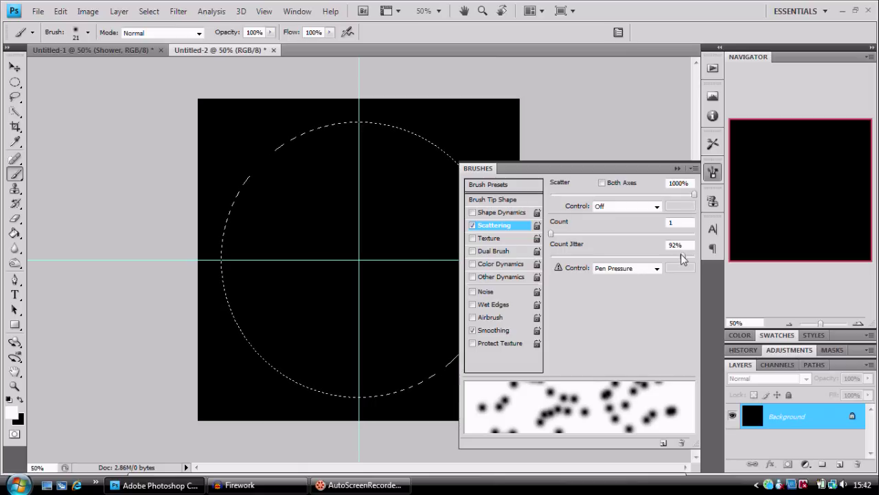
mouse_move(684, 258)
mouse_down()
mouse_move(701, 260)
mouse_move(691, 259)
mouse_up()
click(708, 179)
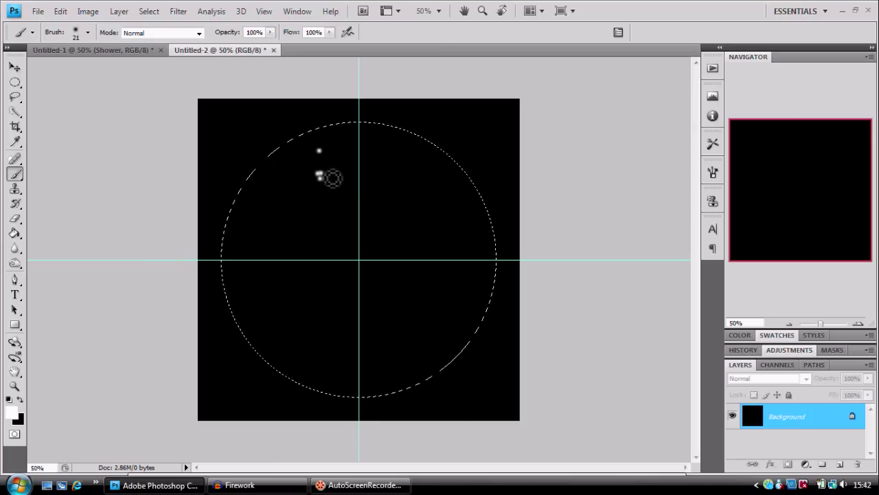
Step: Dab single white dots in the circle's upper and upper-right areas
drag(333, 179, 355, 180)
key(ctrl+alt+z)
key(ctrl+alt+z)
click(350, 162)
click(311, 172)
click(334, 146)
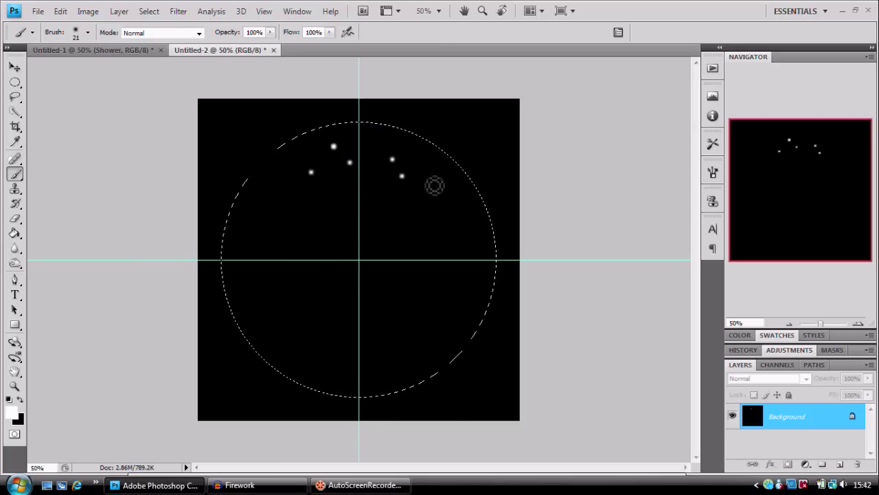
click(437, 182)
click(461, 226)
click(470, 232)
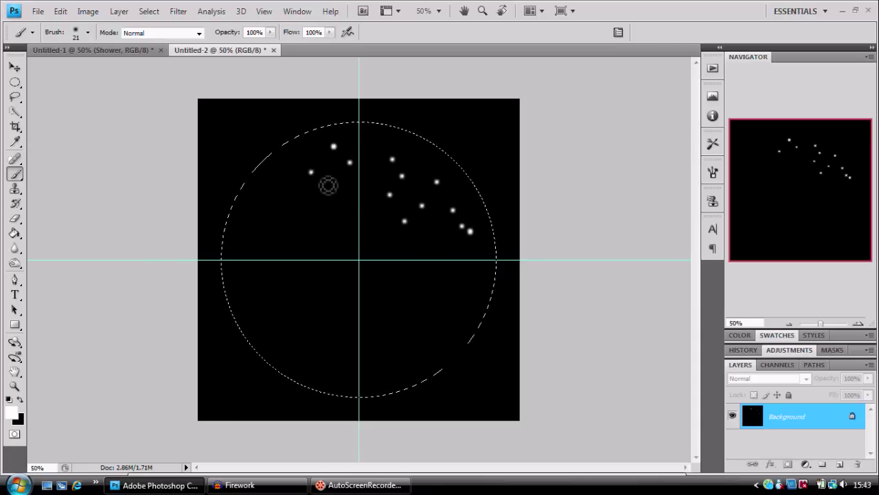
click(322, 179)
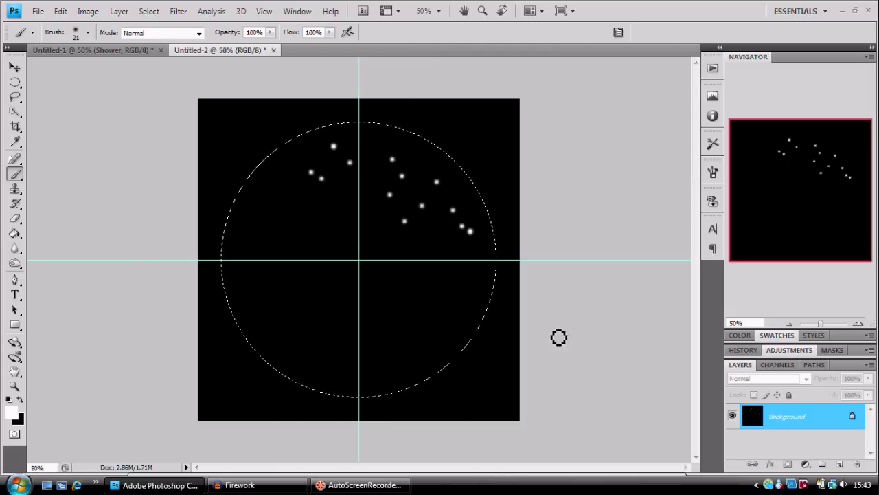
Step: Brush scattered white dots across the circle's upper-left, lower-left and lower-right
drag(306, 204, 253, 190)
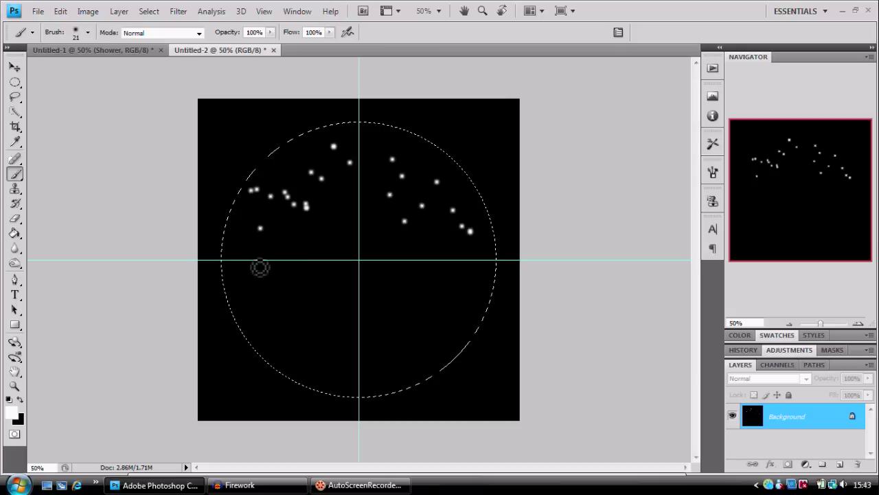
drag(260, 267, 274, 314)
drag(326, 355, 295, 300)
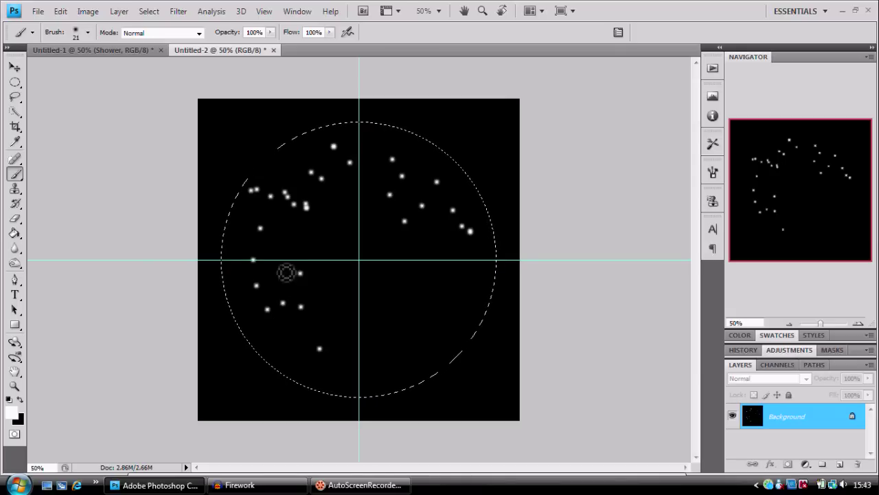
mouse_move(285, 335)
mouse_down()
mouse_move(348, 345)
mouse_move(357, 364)
mouse_up()
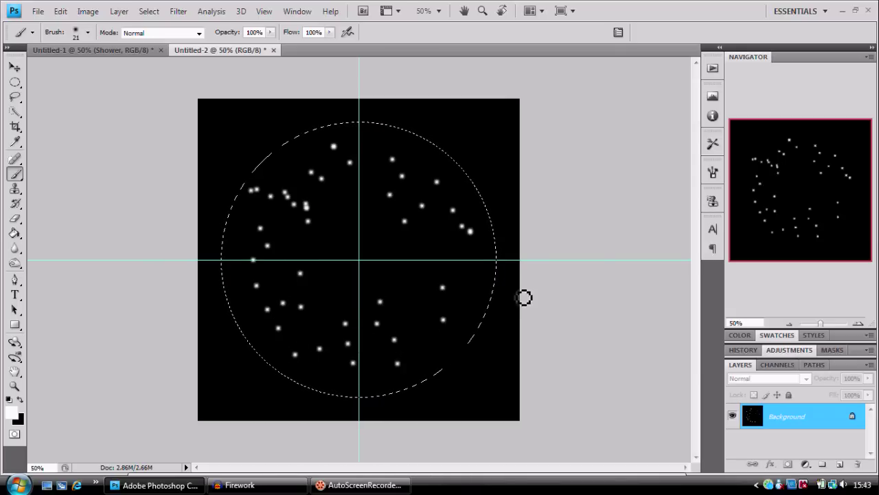
Step: Enlarge the brush to 28 px
click(713, 172)
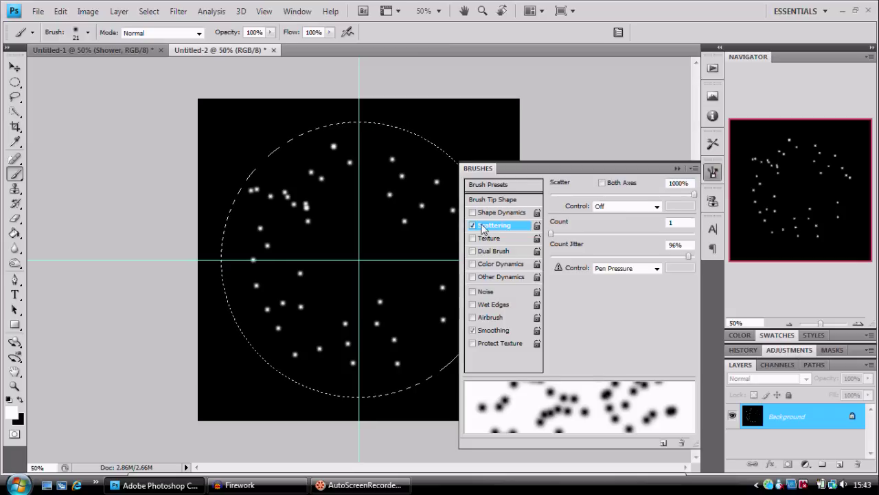
right_click(375, 242)
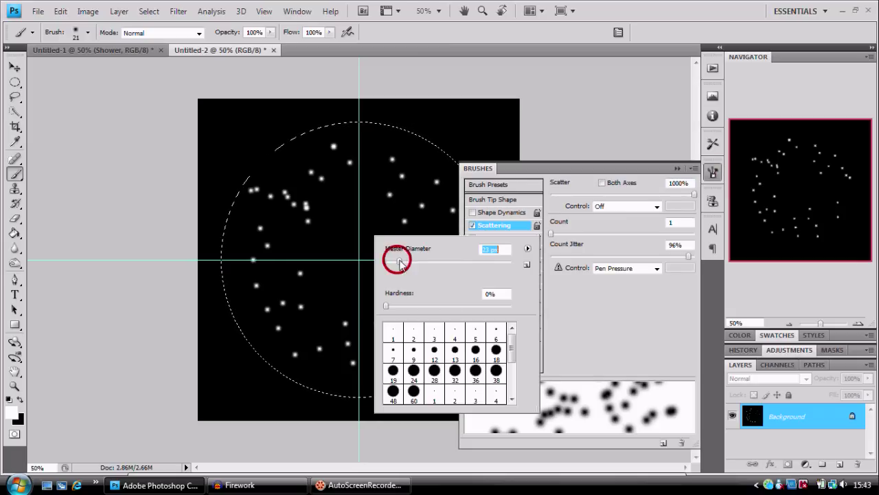
drag(404, 264, 405, 265)
click(383, 163)
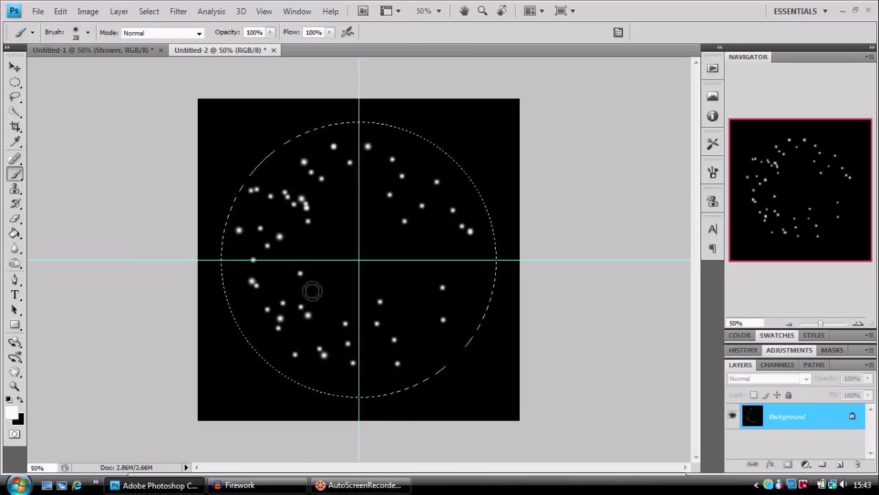
Step: Paint more white spark dots inside the circle, then deselect with Ctrl+D
click(434, 339)
click(435, 316)
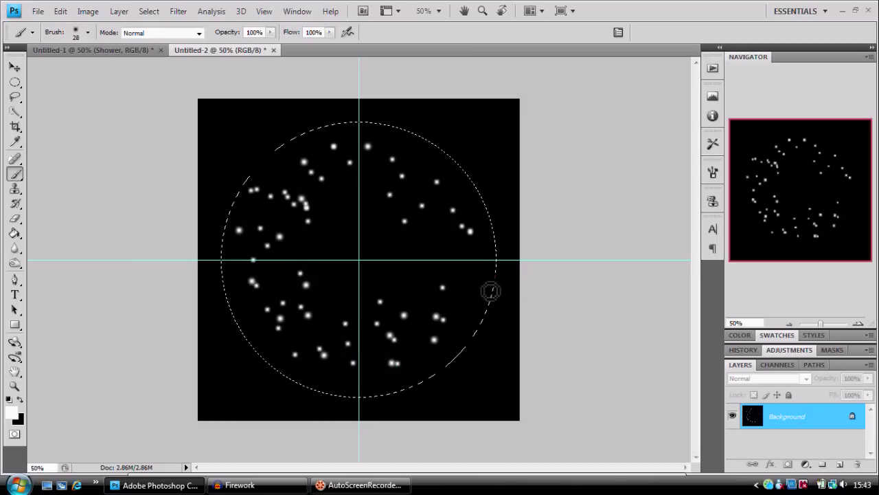
click(404, 315)
click(384, 275)
click(419, 237)
click(459, 254)
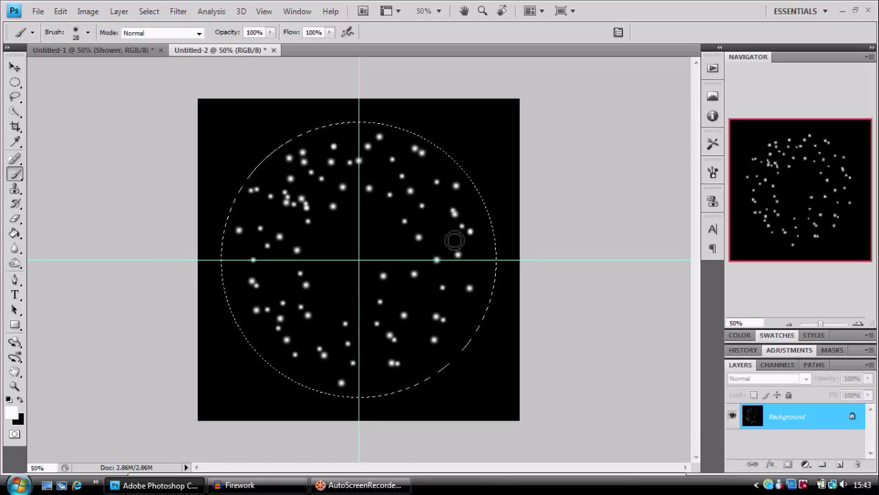
click(487, 259)
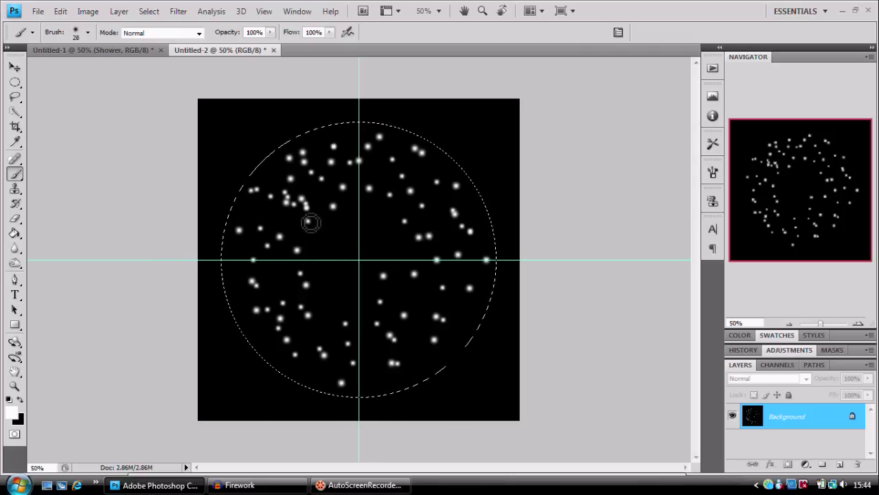
key(ctrl+d)
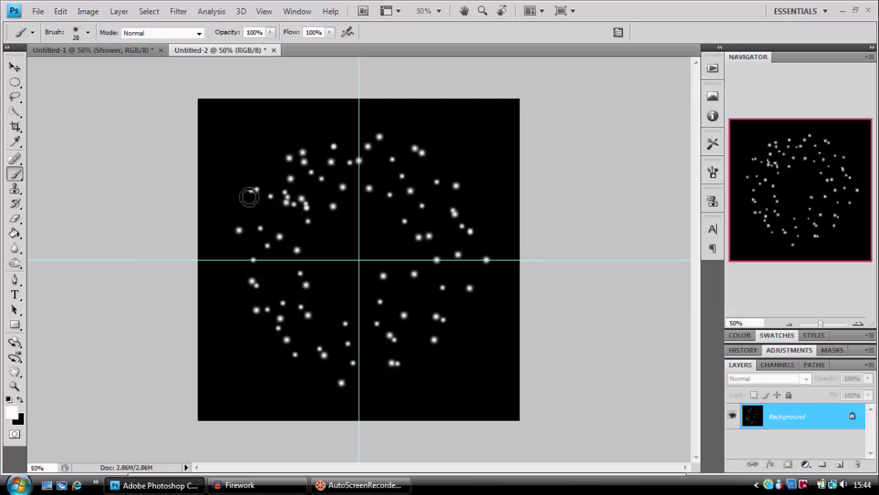
Step: Apply Polar Coordinates set to Polar to Rectangular, checking the zoomed preview
click(175, 11)
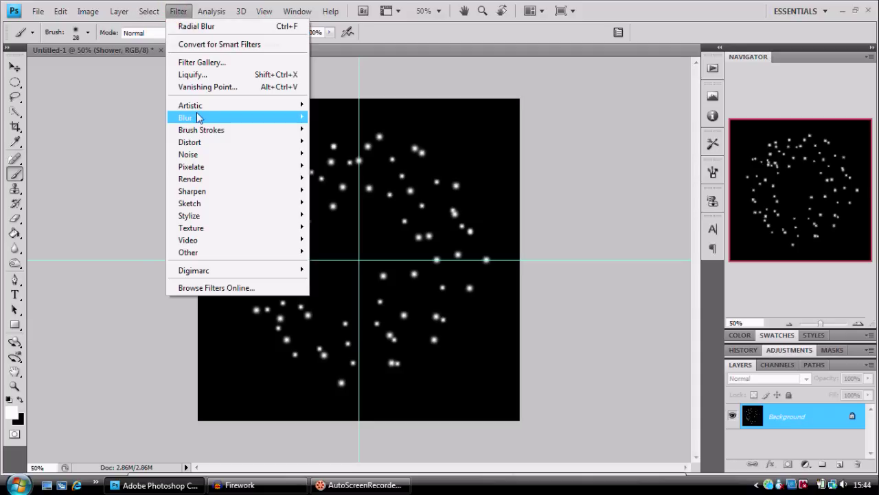
mouse_move(198, 118)
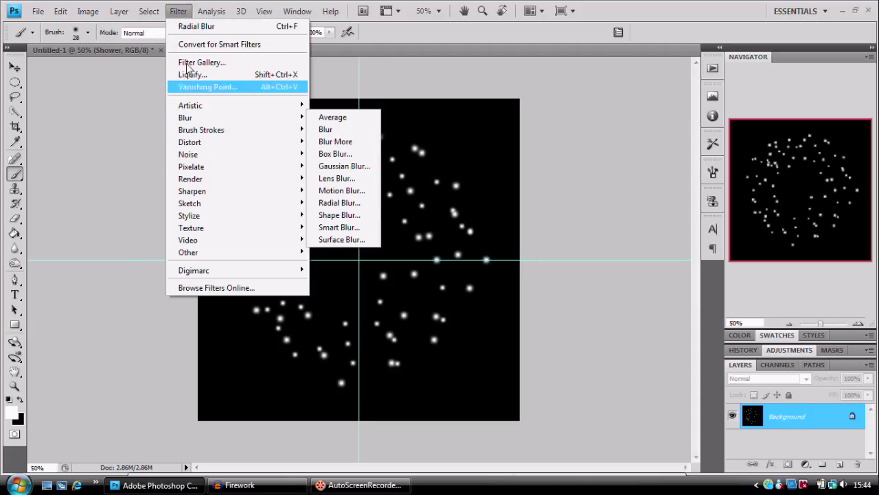
click(192, 141)
click(372, 214)
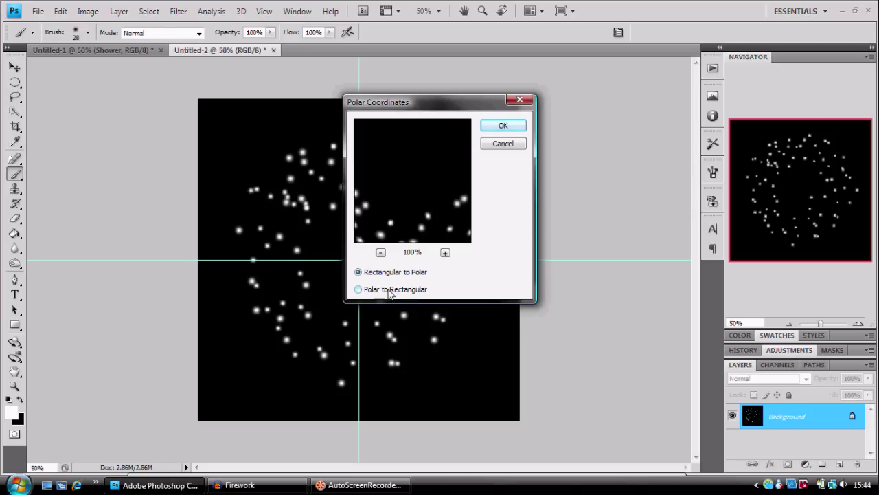
click(389, 289)
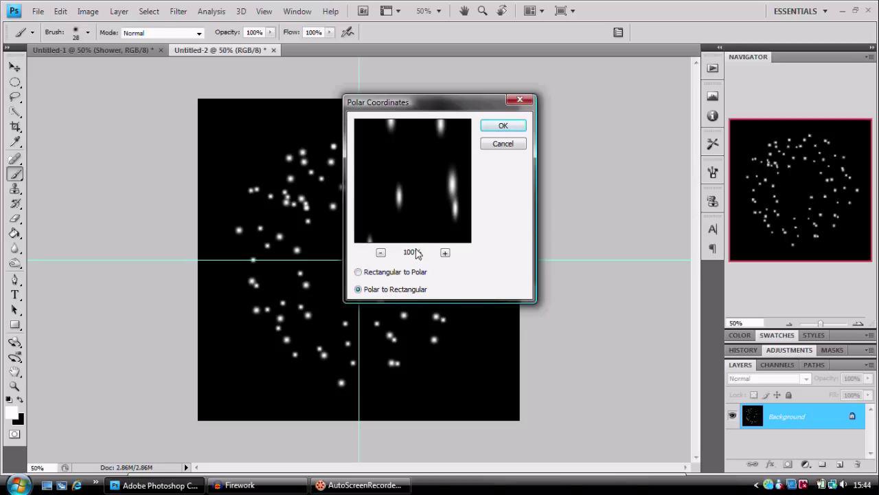
click(381, 252)
click(381, 253)
click(380, 253)
click(380, 253)
click(381, 253)
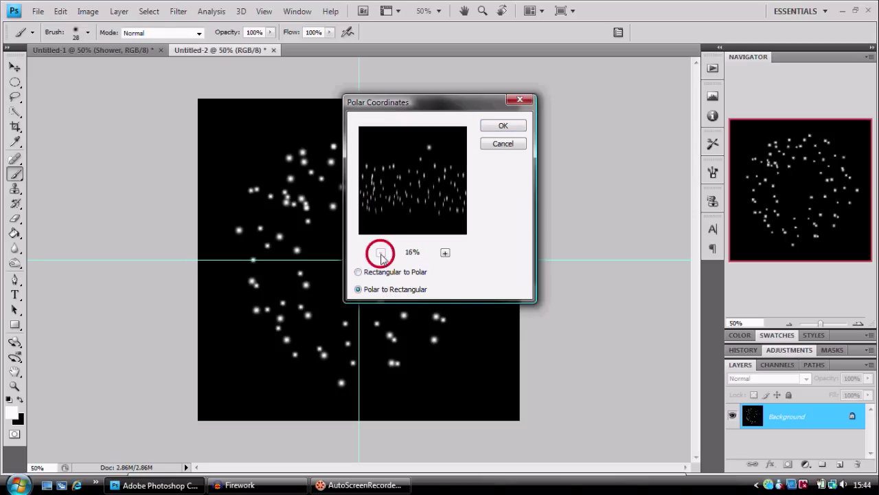
click(446, 253)
click(445, 253)
click(445, 253)
click(445, 252)
click(445, 253)
click(445, 253)
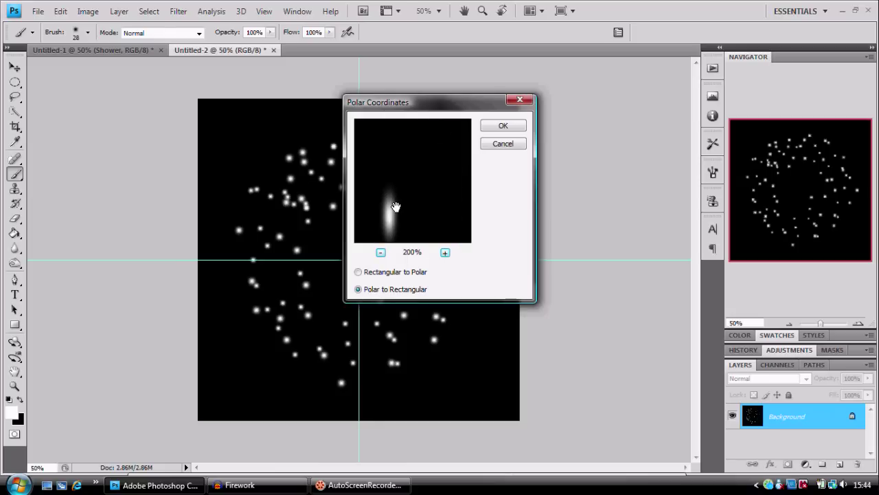
click(516, 129)
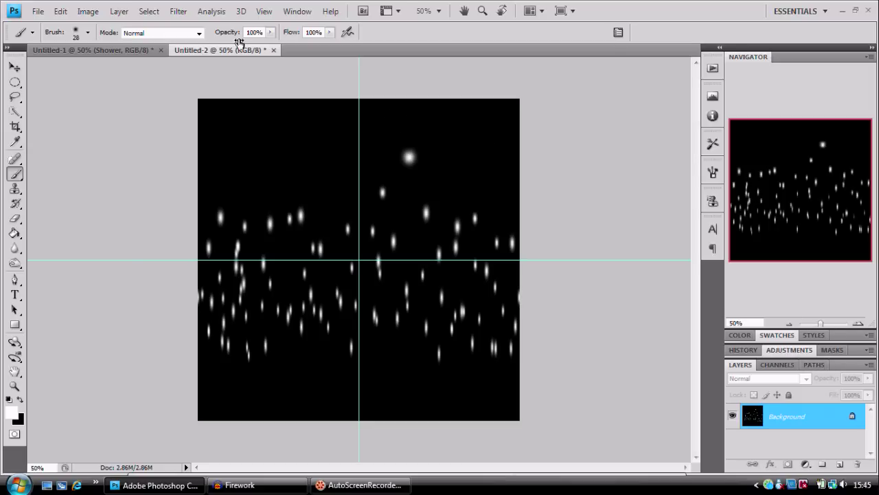
Step: Bring up the Image > Image Rotation submenu
click(89, 12)
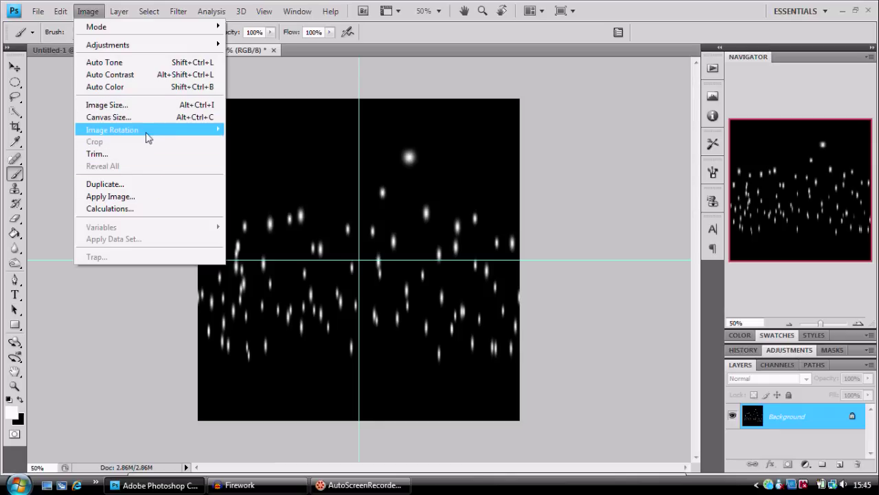
mouse_move(147, 137)
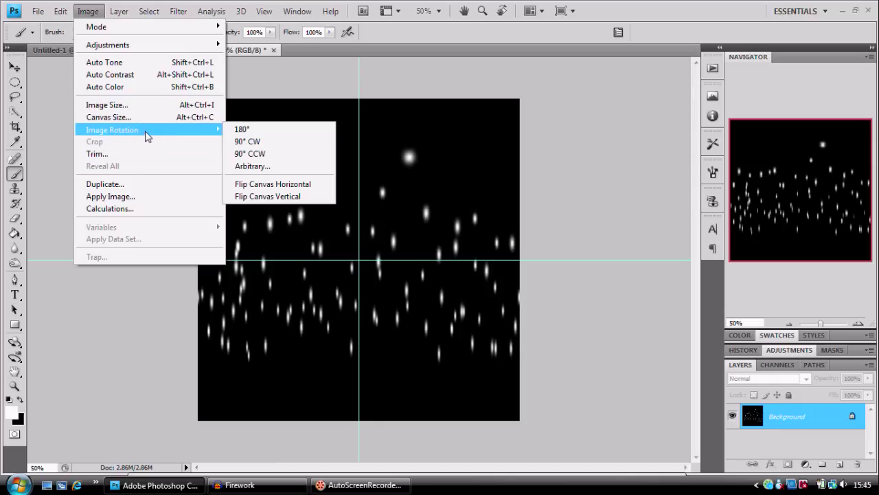
Step: Rotate the canvas 90° CW, then apply Wind from the Left three times
click(274, 147)
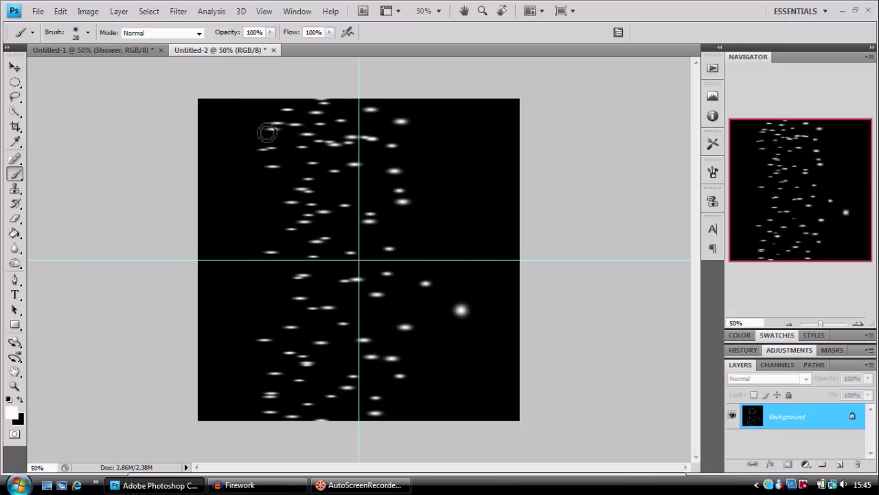
click(186, 13)
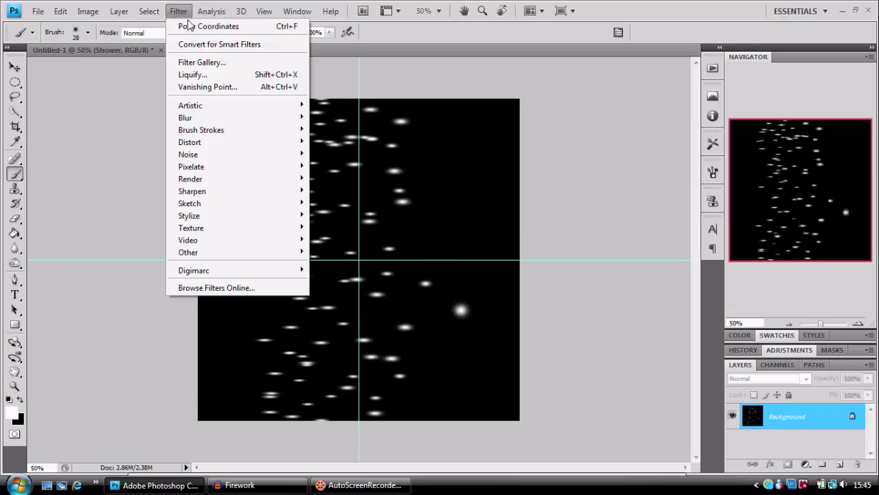
mouse_move(218, 187)
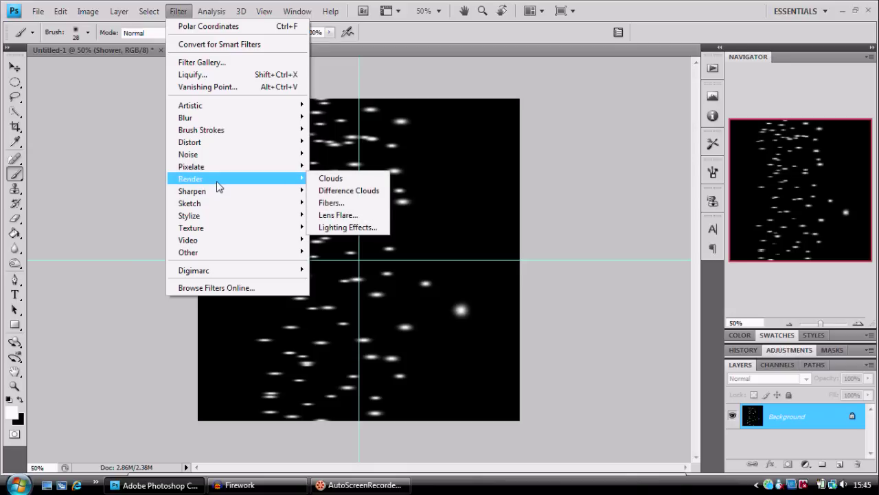
mouse_move(220, 216)
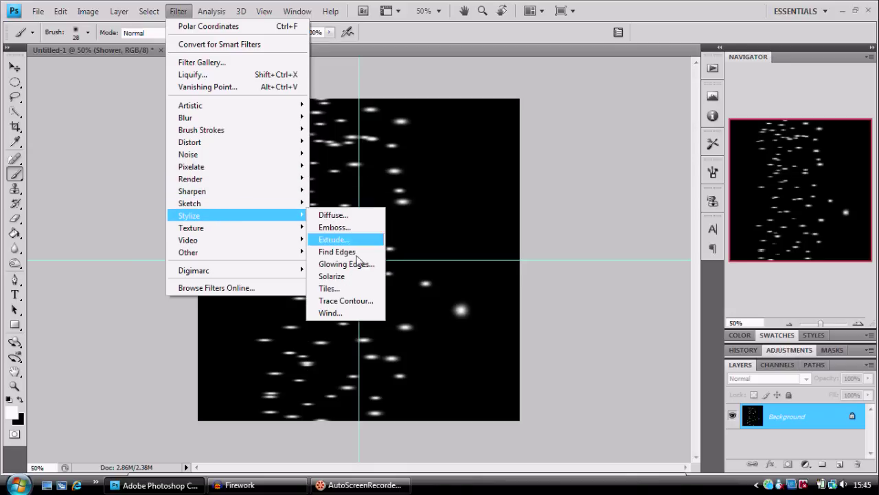
click(341, 313)
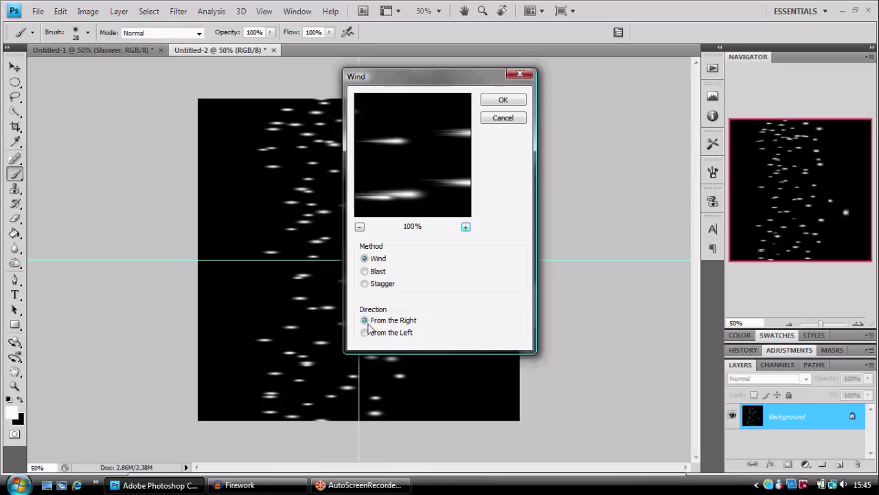
click(365, 332)
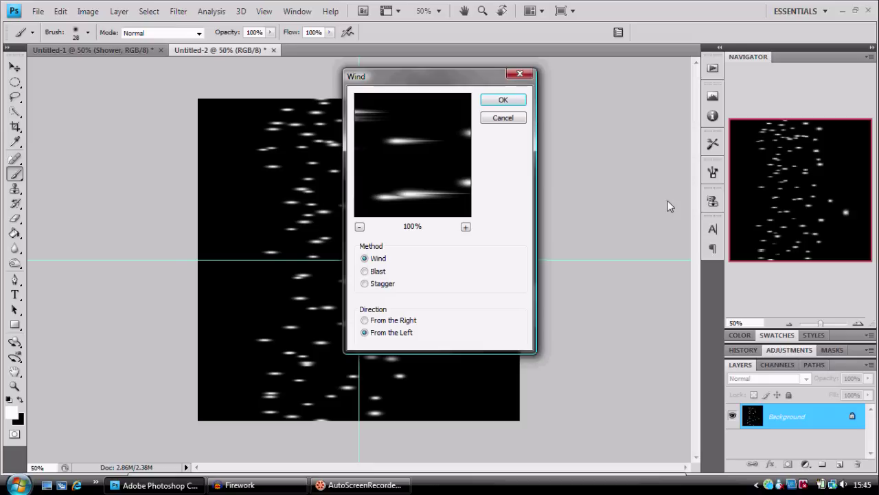
click(495, 94)
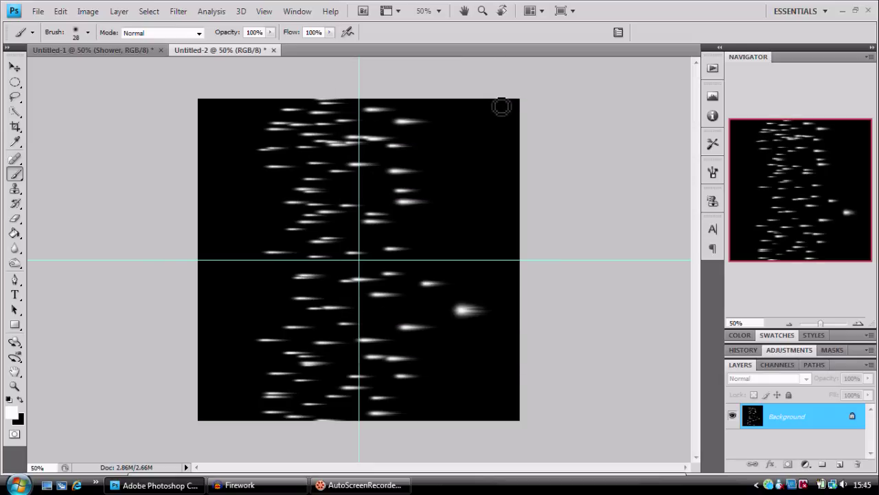
key(ctrl+f)
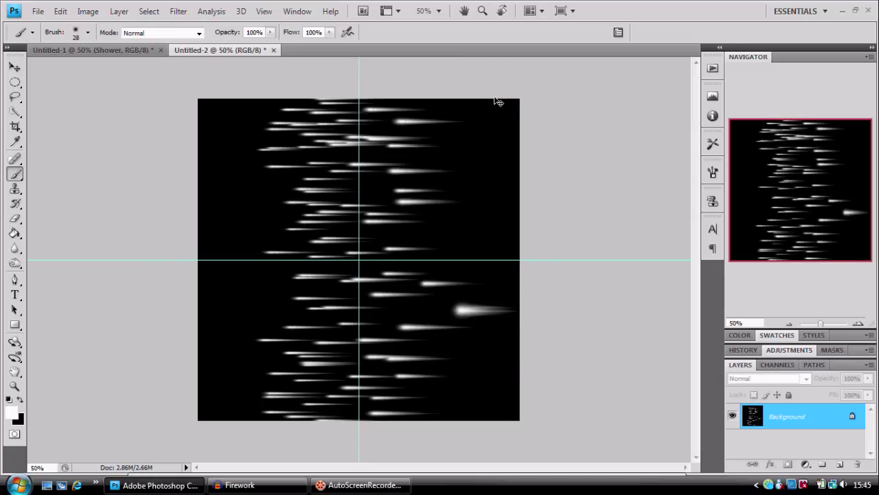
key(ctrl+f)
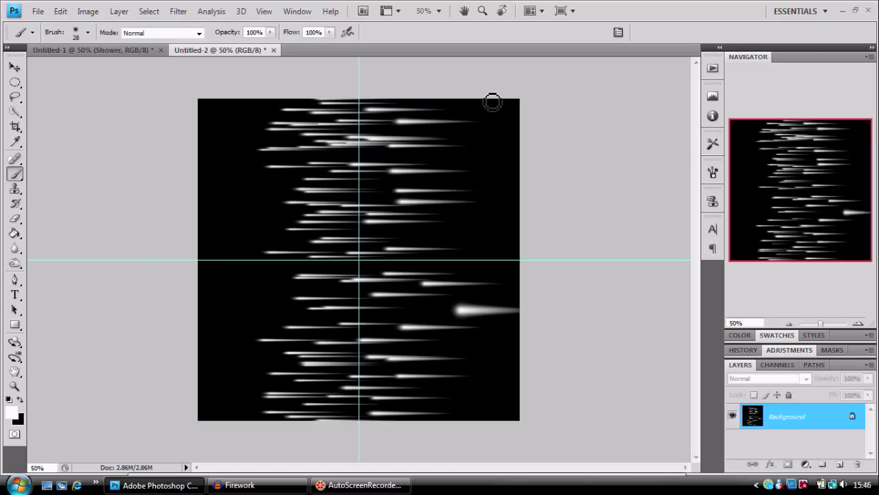
Step: Apply the Spatter filter with Spray Radius 2 to the streaks
click(184, 11)
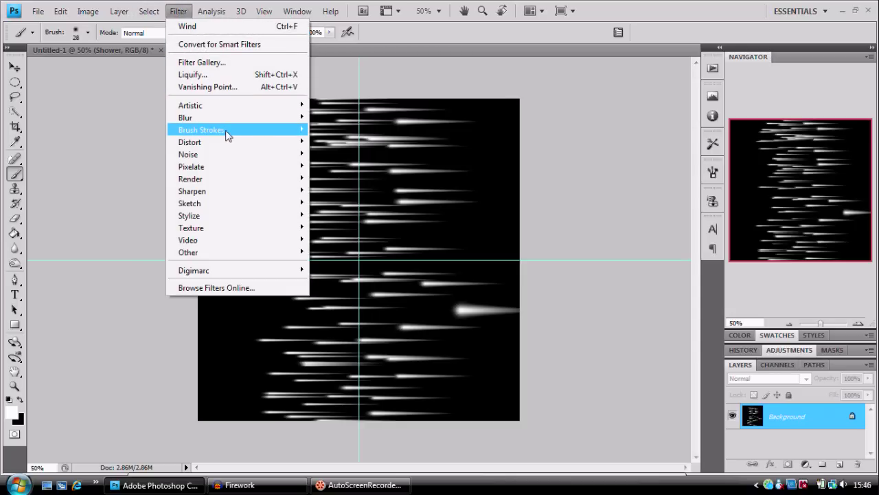
mouse_move(235, 134)
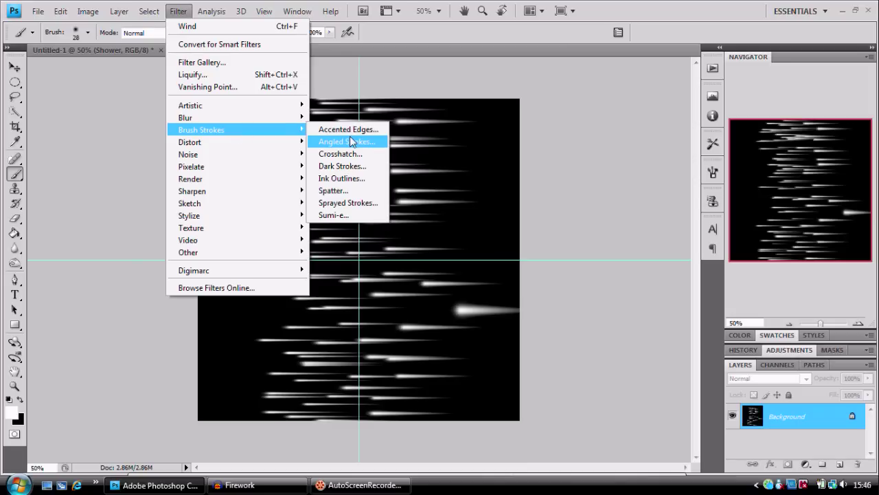
click(354, 197)
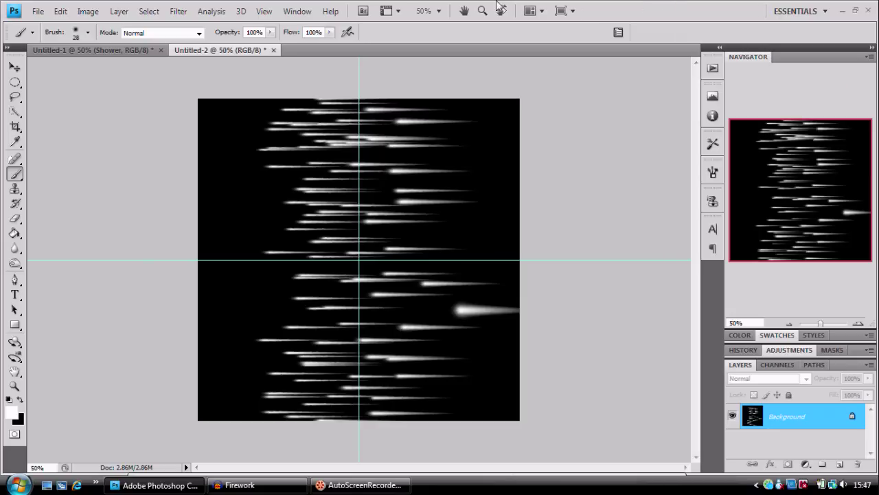
Step: Rotate the canvas 90° counter-clockwise
click(88, 11)
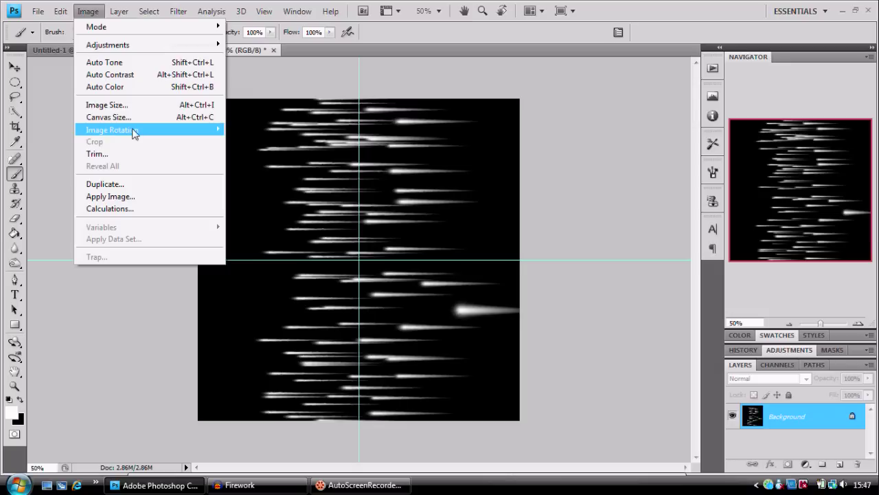
mouse_move(141, 131)
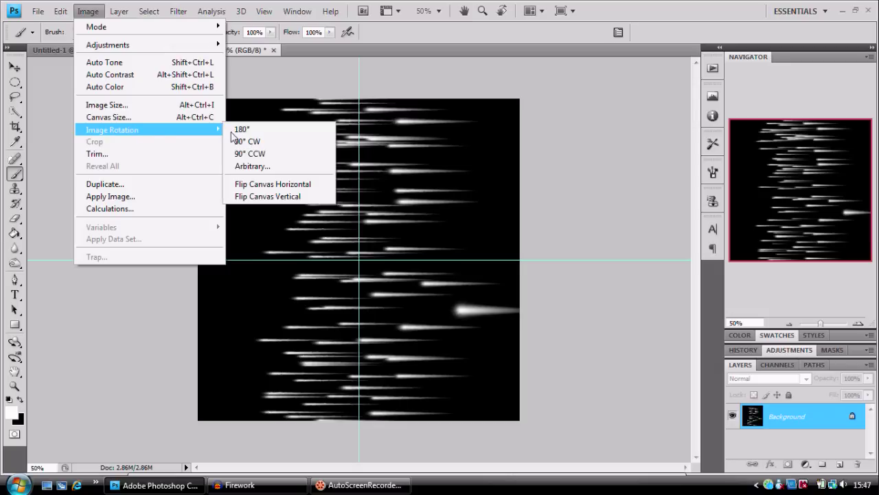
click(285, 161)
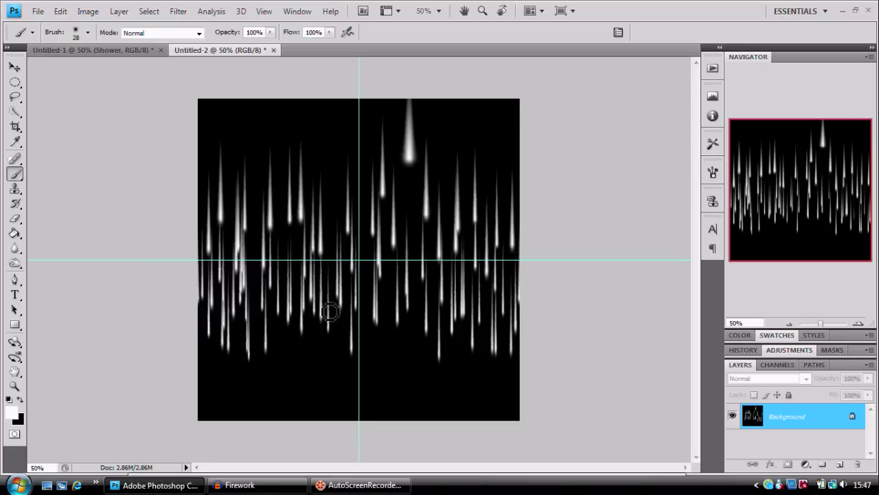
Step: Apply Polar Coordinates set to Rectangular to Polar, with the preview zoomed out
click(178, 11)
mouse_move(201, 146)
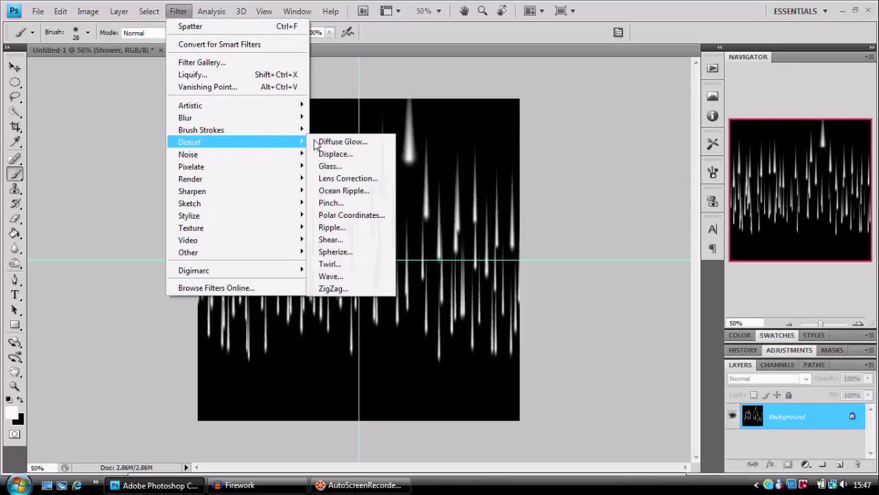
click(367, 215)
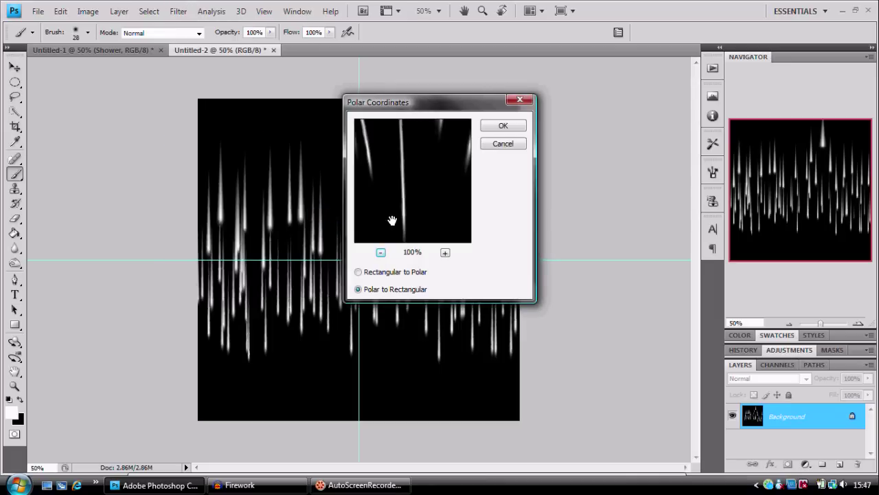
click(359, 274)
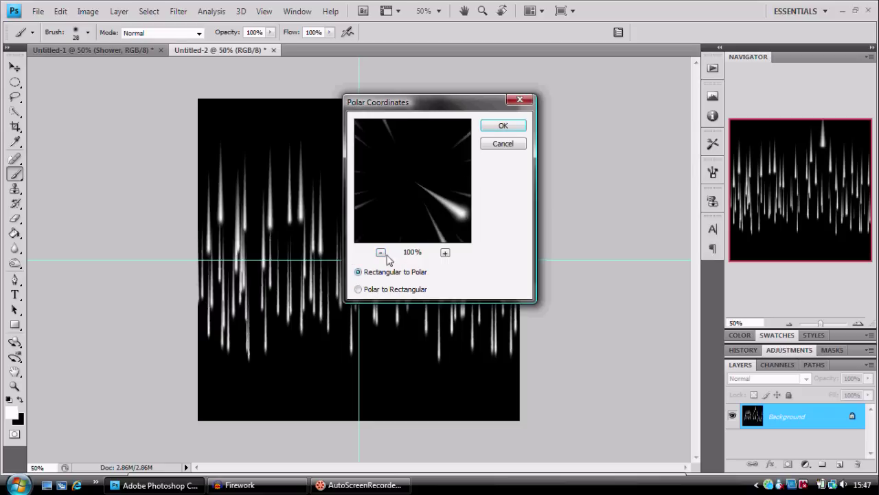
click(381, 253)
click(381, 252)
click(380, 252)
click(381, 253)
click(381, 253)
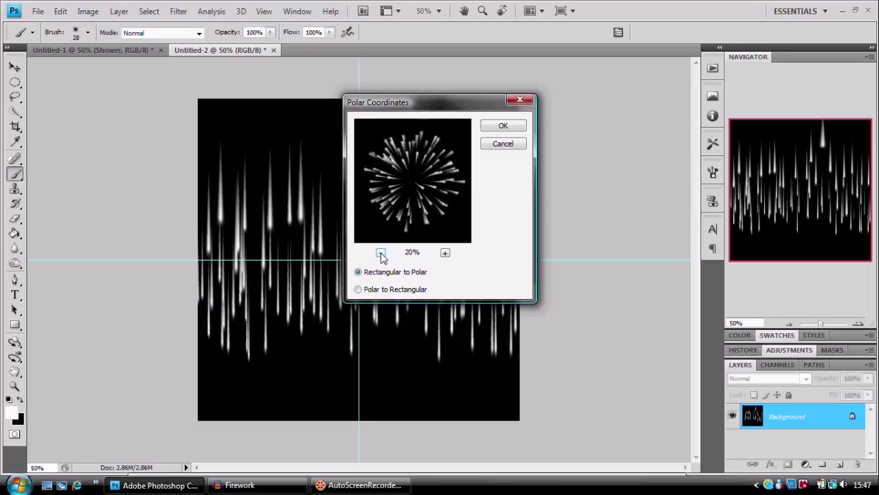
click(492, 126)
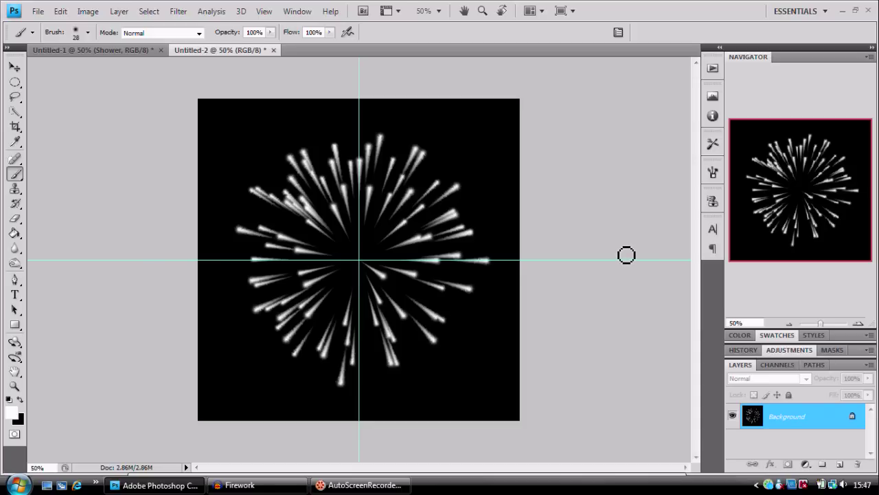
Step: Convert the Background into Layer 0 and apply a Gaussian Blur with a 2.5-pixel radius
double_click(852, 417)
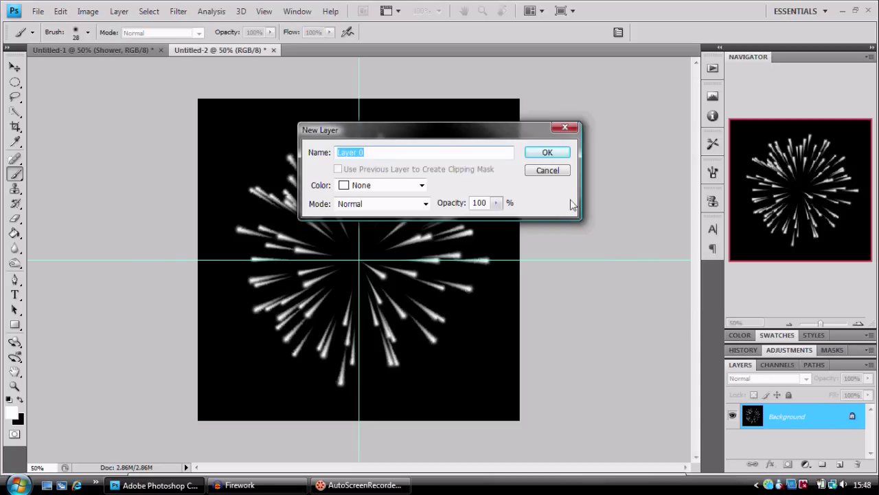
click(548, 152)
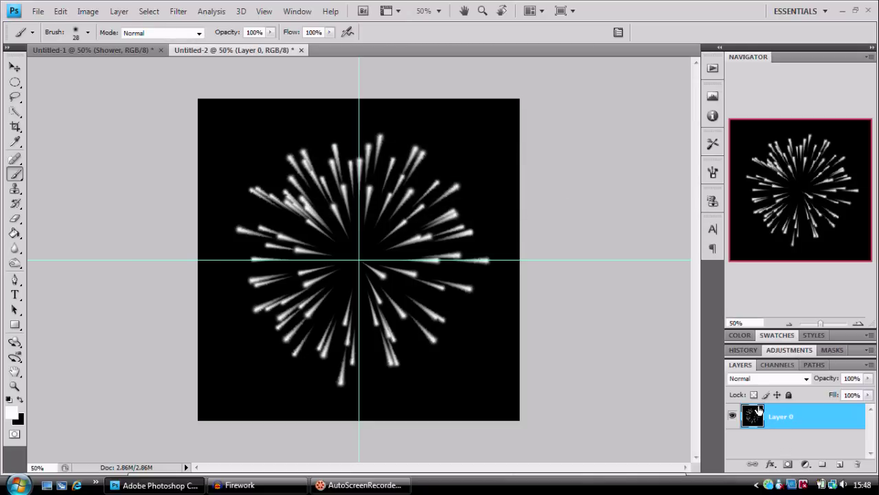
click(178, 11)
click(200, 121)
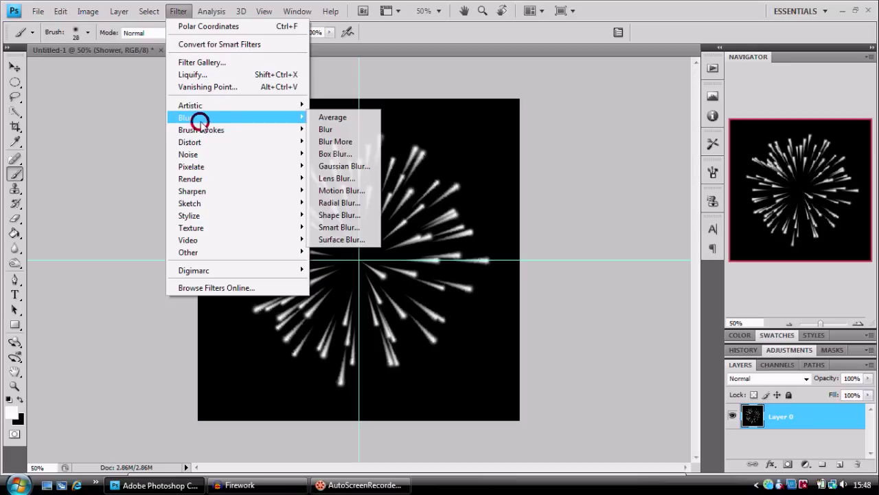
click(344, 167)
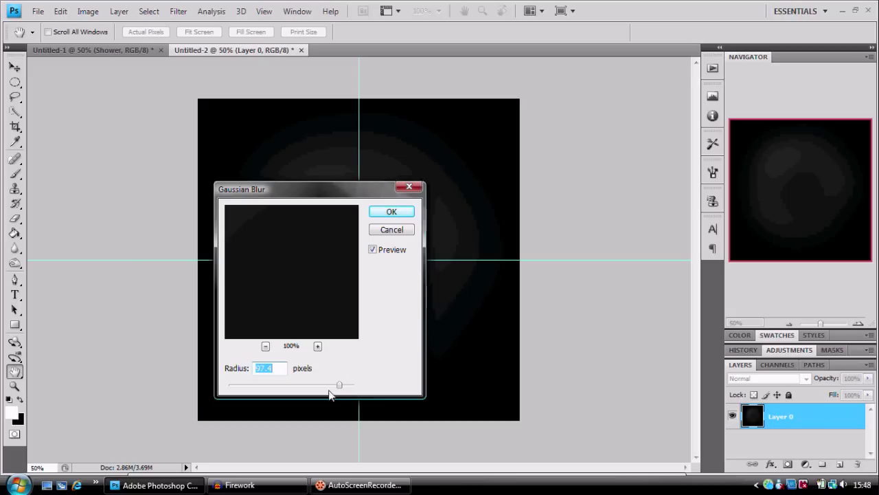
drag(339, 386, 245, 386)
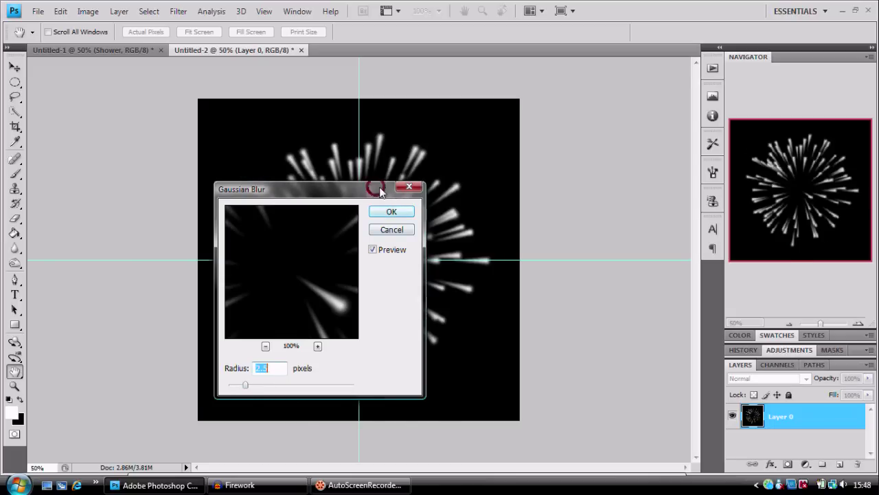
drag(381, 191, 620, 176)
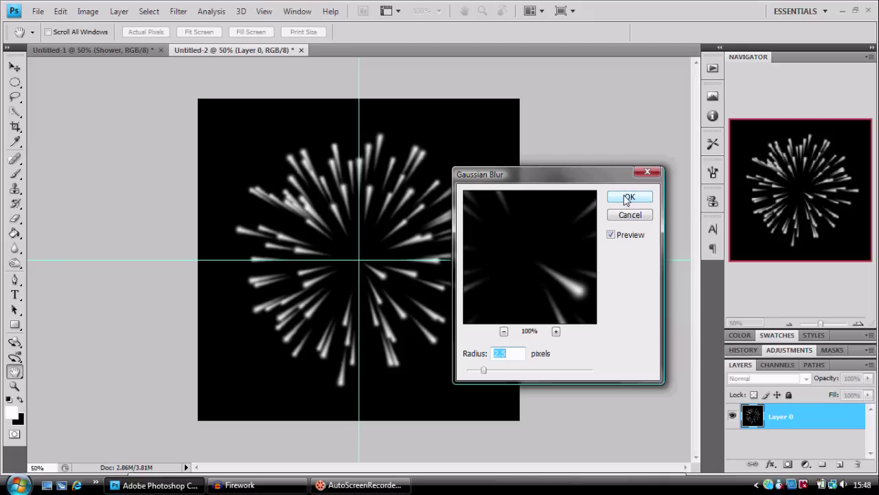
click(625, 198)
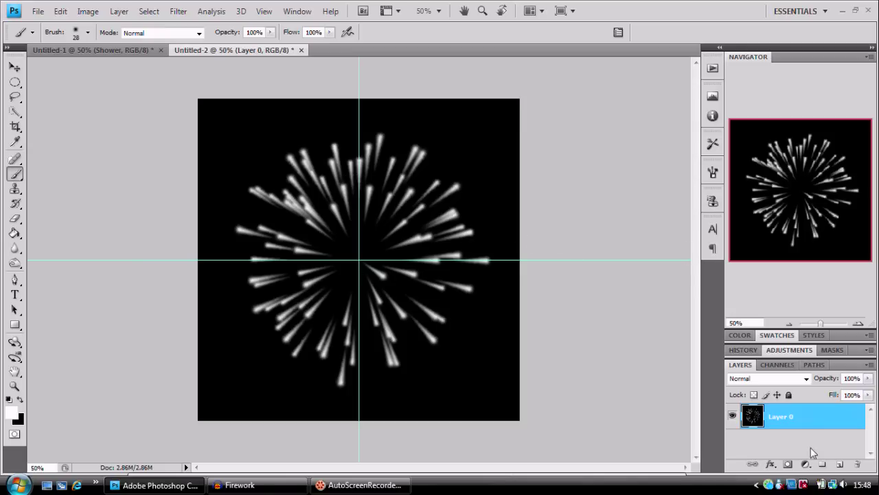
Step: Add a new Layer 1 above Layer 0 and switch to the Gradient Tool
click(840, 465)
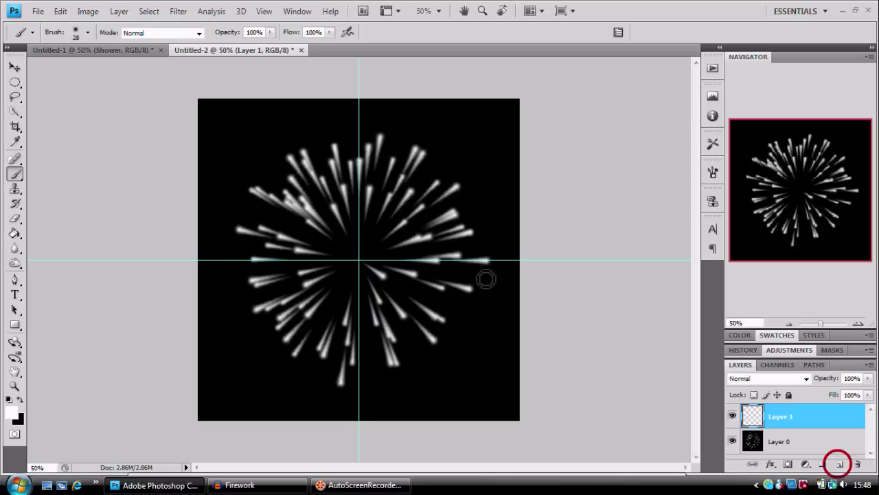
click(15, 234)
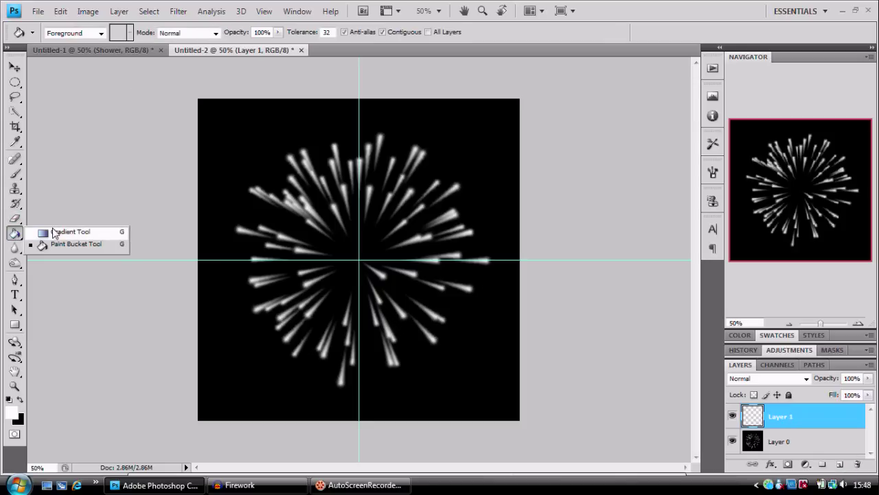
click(58, 232)
Step: Randomize a Noise gradient in the Gradient Editor until it turns magenta, then accept it
click(64, 33)
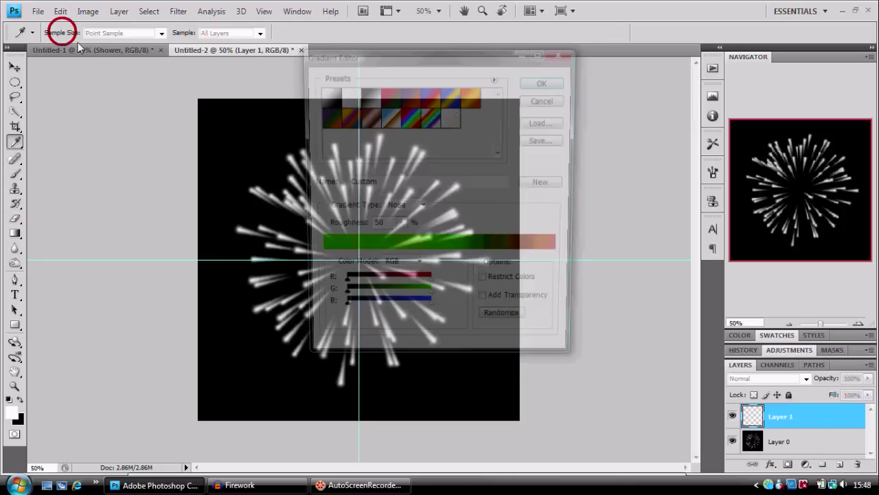
click(505, 327)
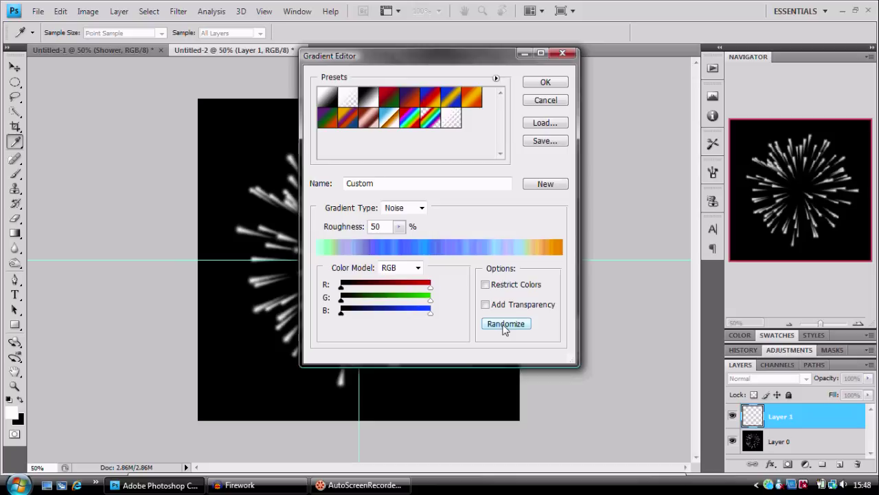
click(505, 328)
click(504, 329)
click(503, 327)
click(502, 327)
click(502, 328)
click(502, 328)
click(502, 328)
click(501, 327)
click(501, 327)
click(501, 327)
click(501, 327)
click(548, 85)
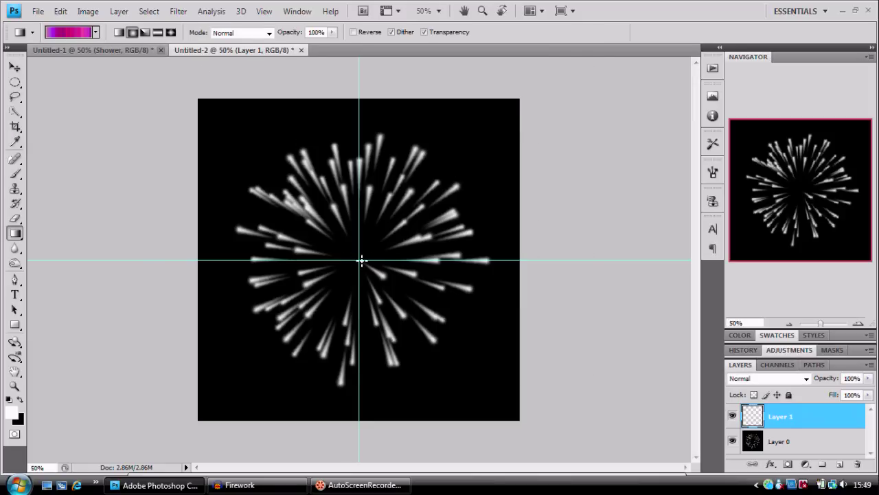
Step: Fill Layer 1 with a radial gradient dragged outward from the canvas centre, leaving it unclipped
drag(361, 262, 487, 260)
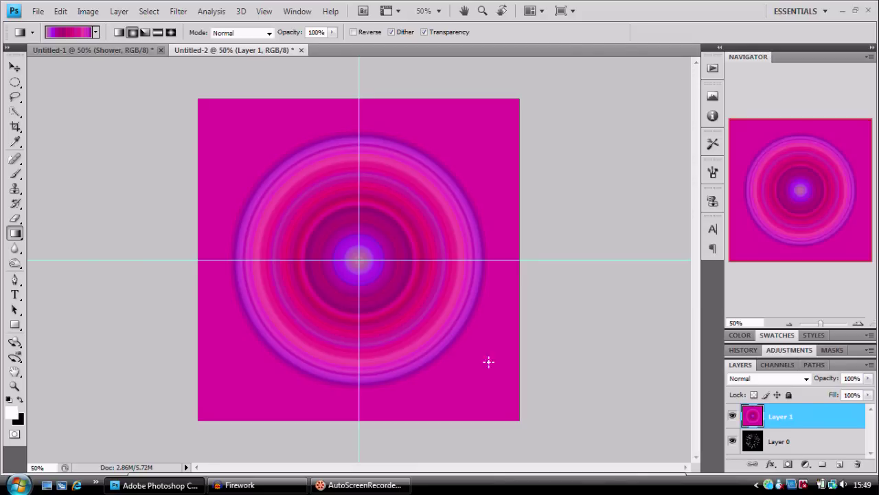
drag(796, 430, 800, 426)
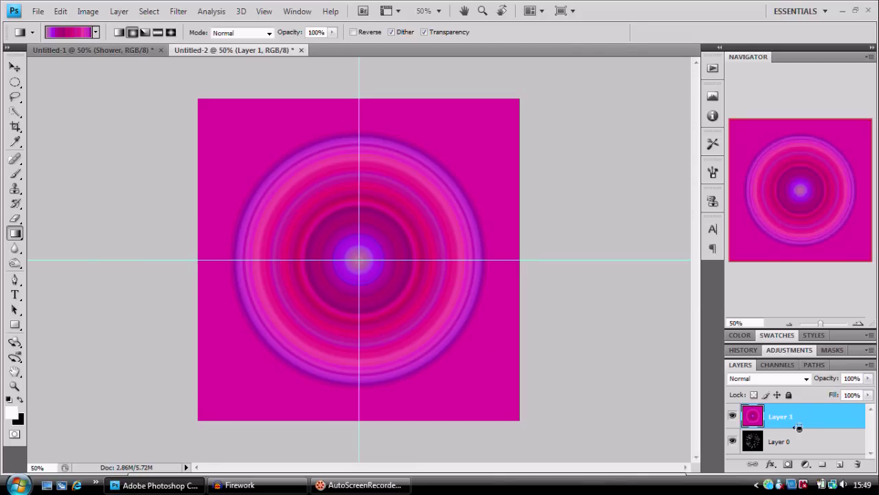
alt+click(798, 427)
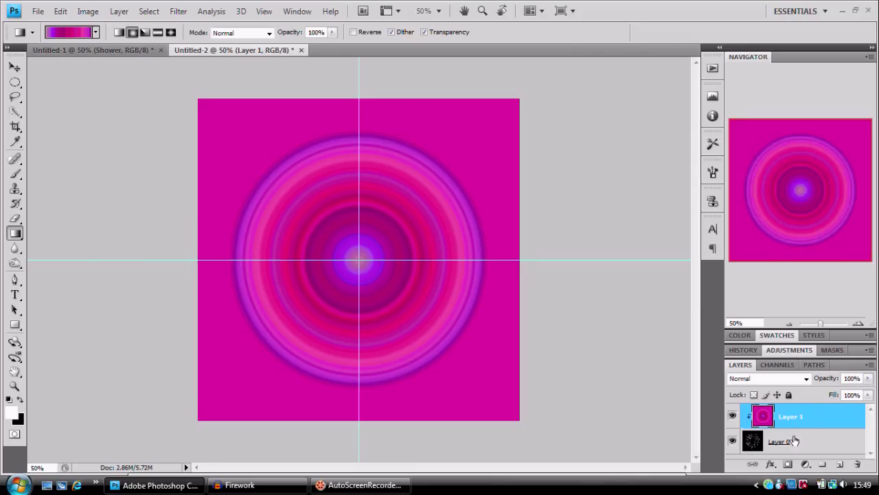
alt+click(790, 428)
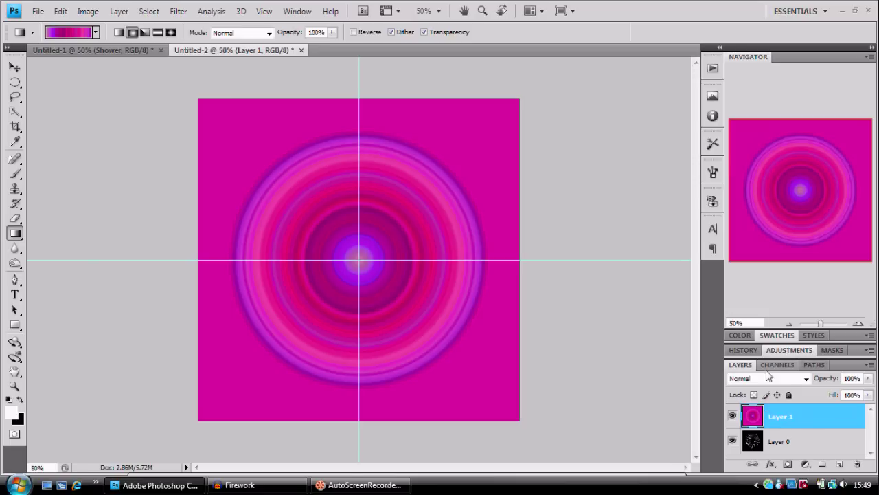
Step: Change Layer 1's blend mode to Color Burn
click(806, 380)
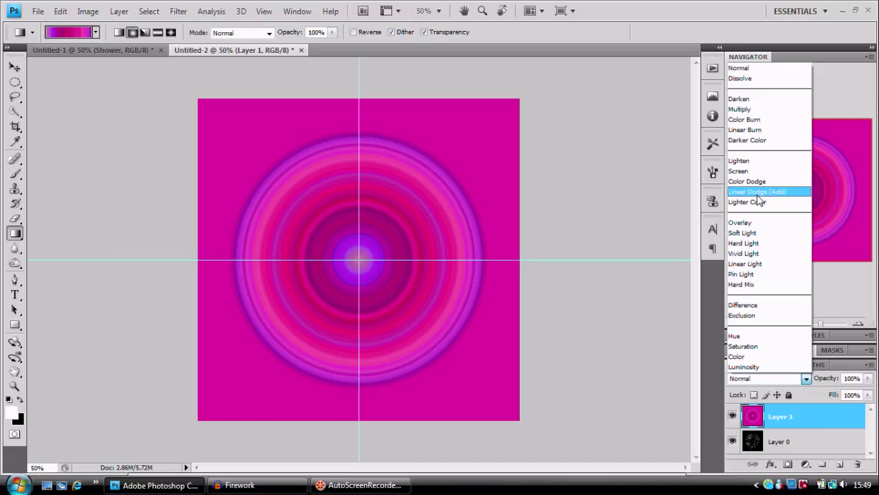
click(762, 121)
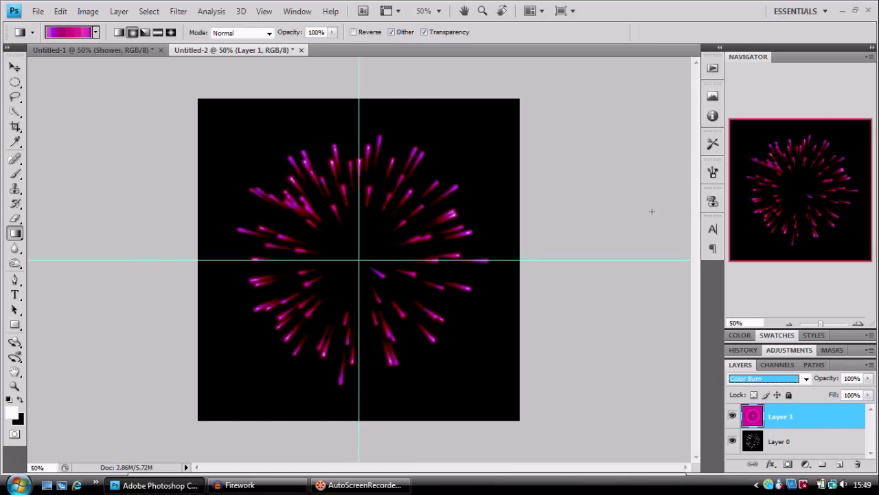
Step: Create a layer group named 'Firework' and move Layer 0 and Layer 1 into it
click(823, 464)
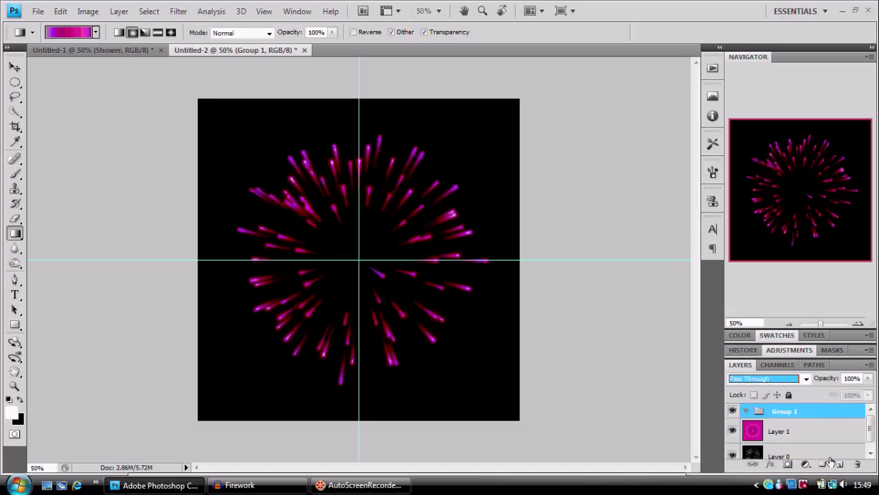
double_click(787, 411)
text(Firework)
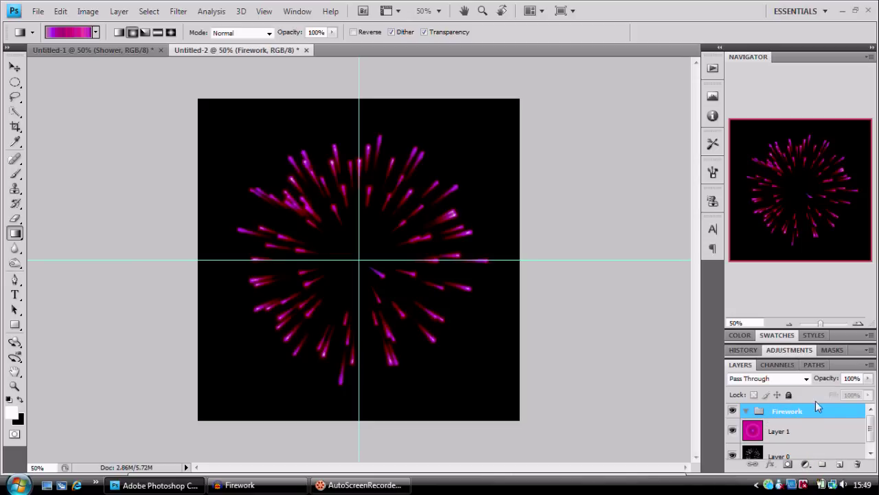
click(786, 438)
shift+click(792, 457)
drag(792, 457, 789, 410)
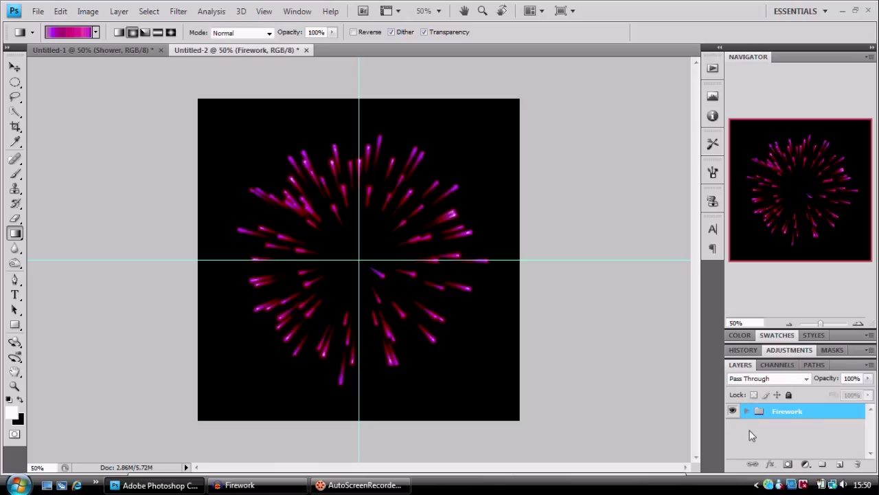